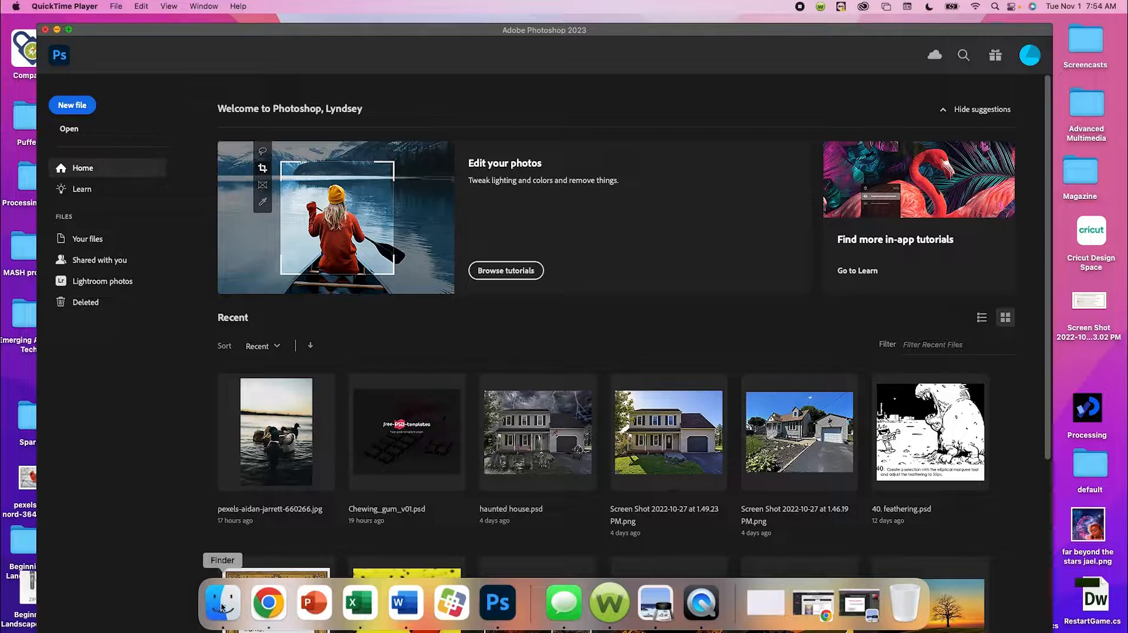
Open Adobe Photoshop 2023 from the Applications folder in Finder.
{"action": "left_click", "coordinate": [222, 607]}
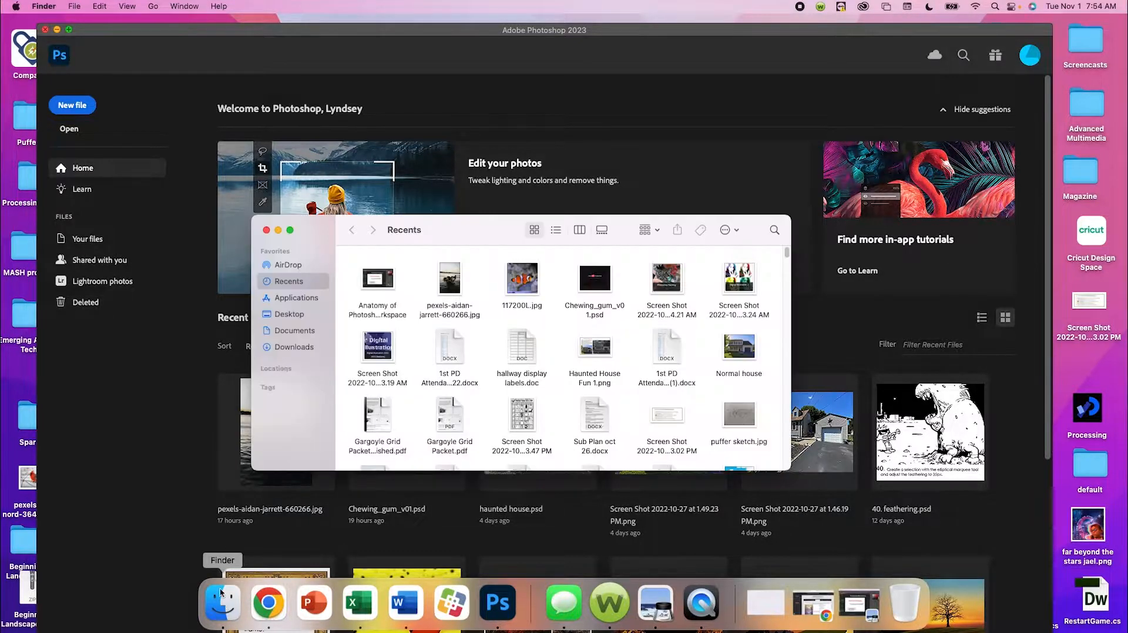
{"action": "left_click", "coordinate": [313, 301]}
{"action": "scroll", "coordinate": [503, 390], "scroll_direction": "up", "scroll_amount": 15}
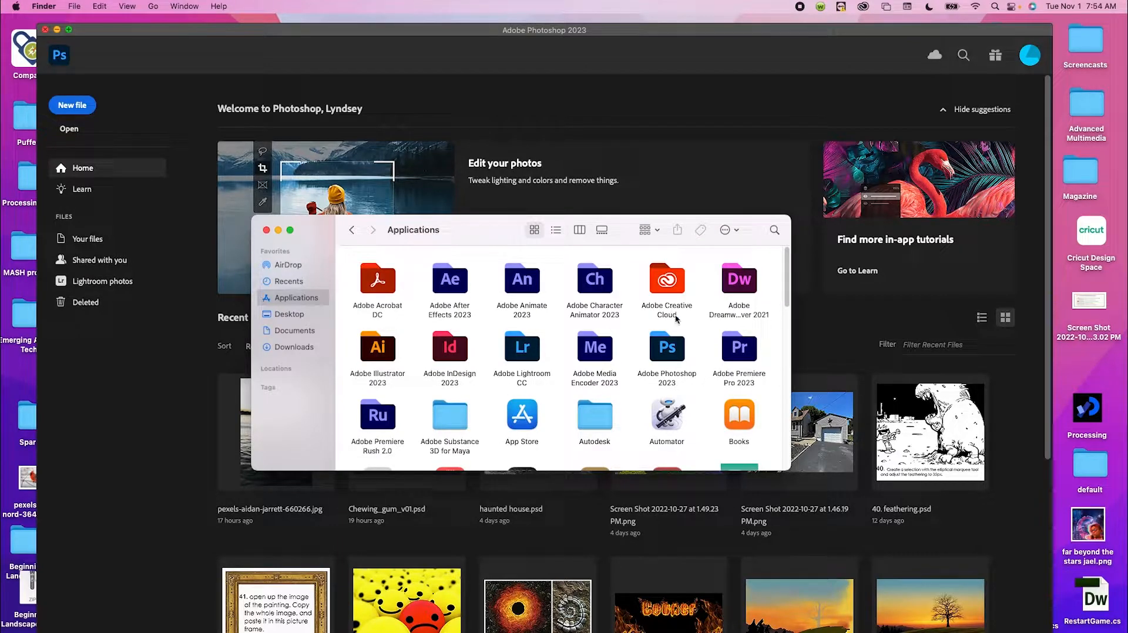
{"action": "double_click", "coordinate": [667, 352]}
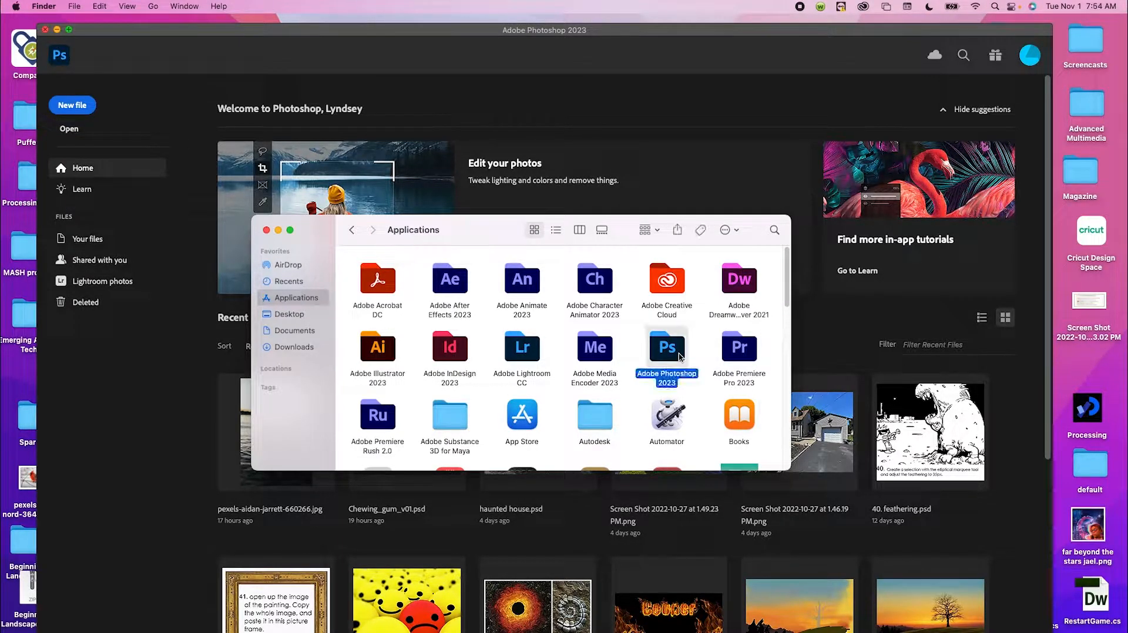
{"action": "double_click", "coordinate": [383, 283]}
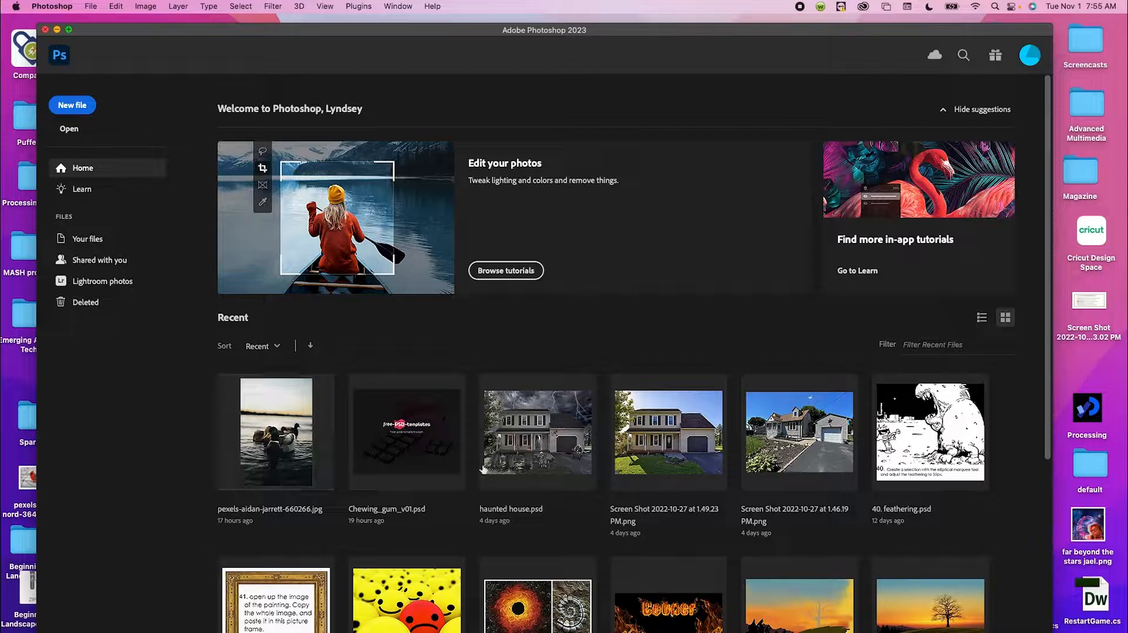
Start a new document and name it Practice.
{"action": "left_click", "coordinate": [73, 106]}
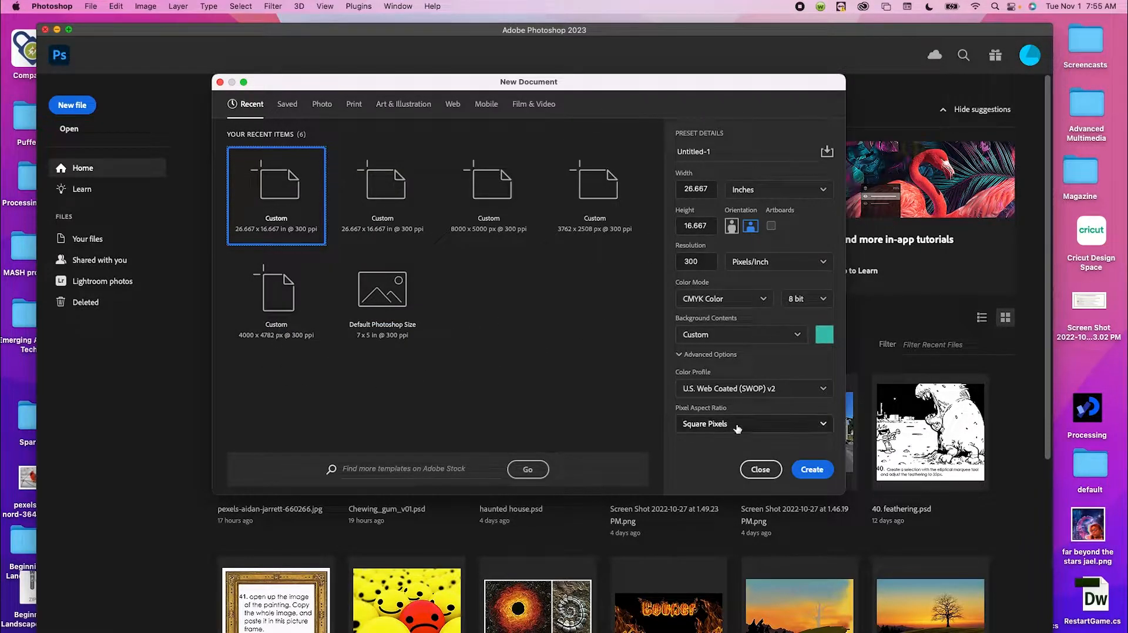
{"action": "left_click", "coordinate": [729, 151]}
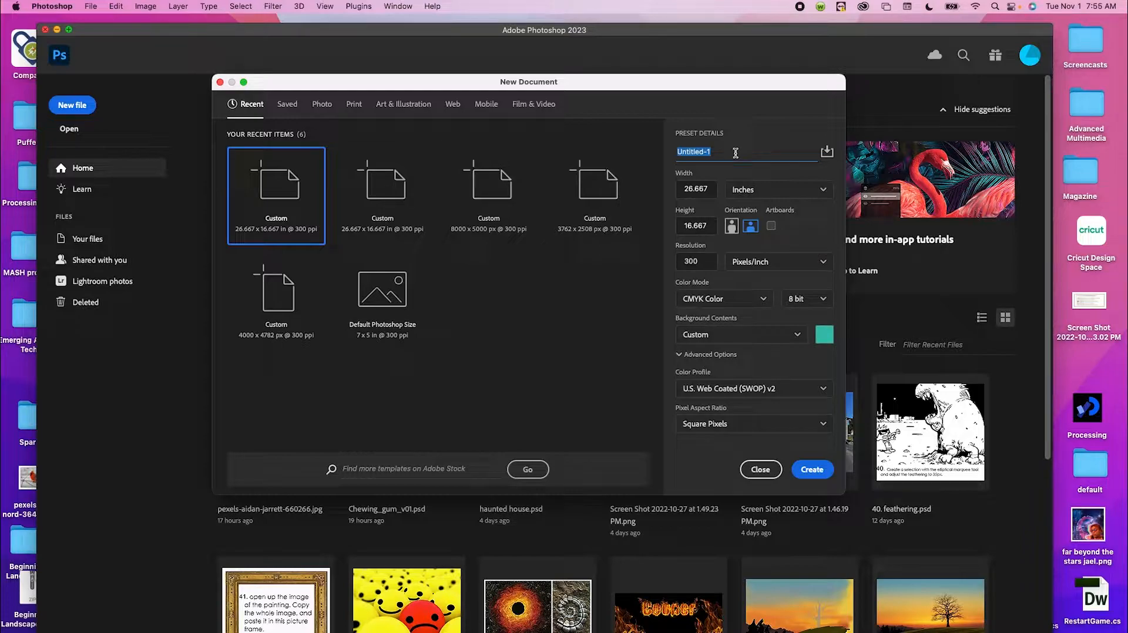
{"action": "type", "text": "Prac"}
{"action": "key", "text": "Tab"}
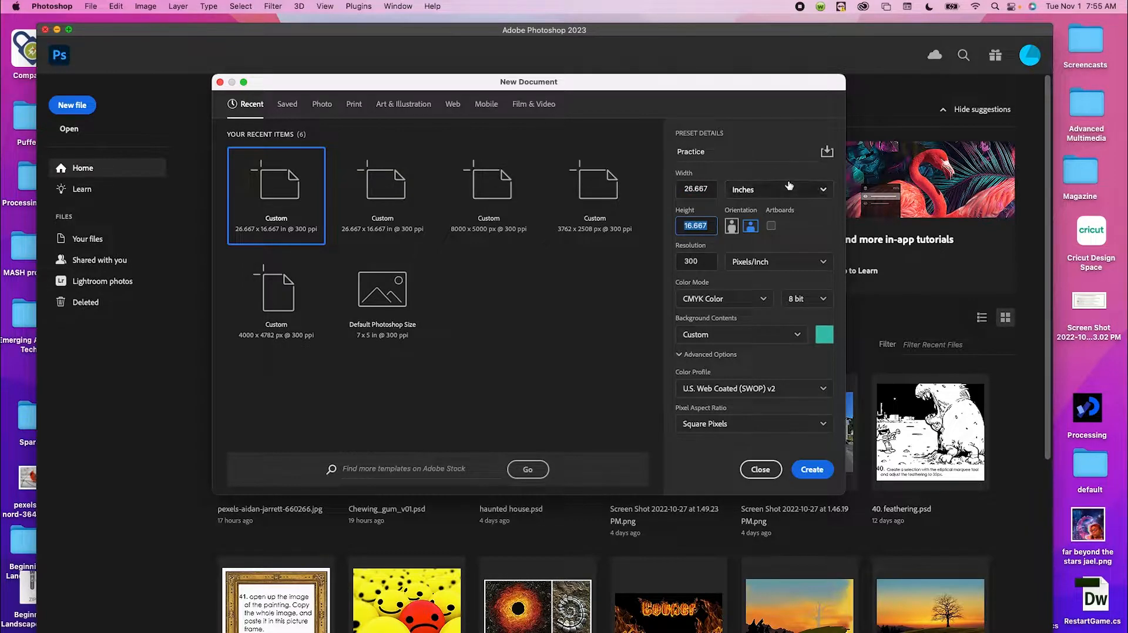
Examine the measurement units, resolution and color modes offered for the new document.
{"action": "left_click", "coordinate": [813, 190]}
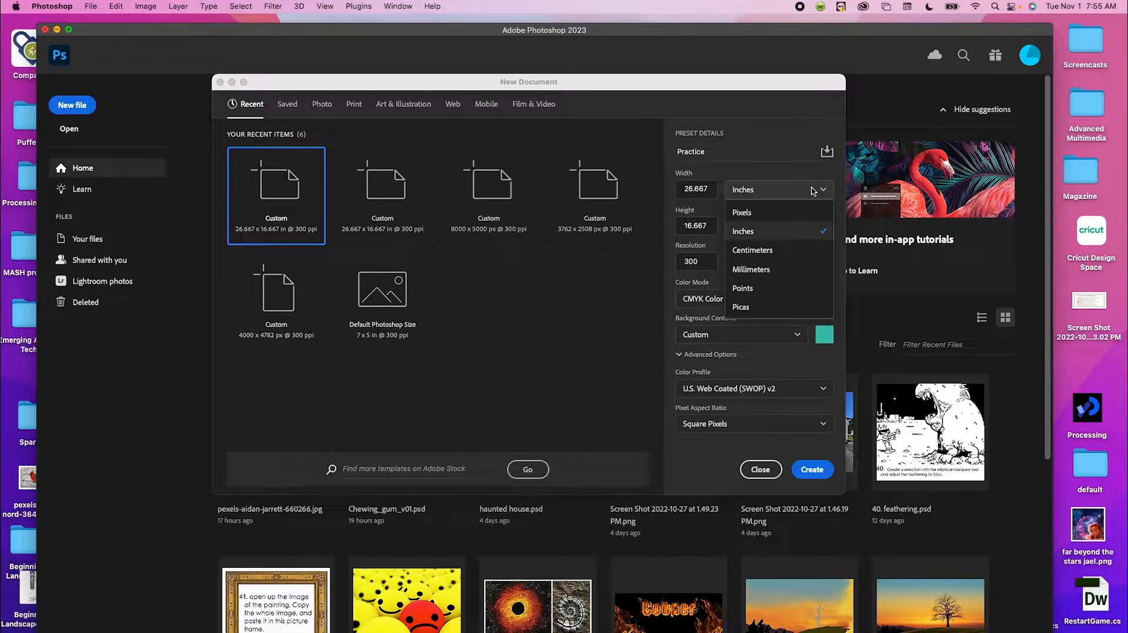
{"action": "left_click", "coordinate": [813, 191]}
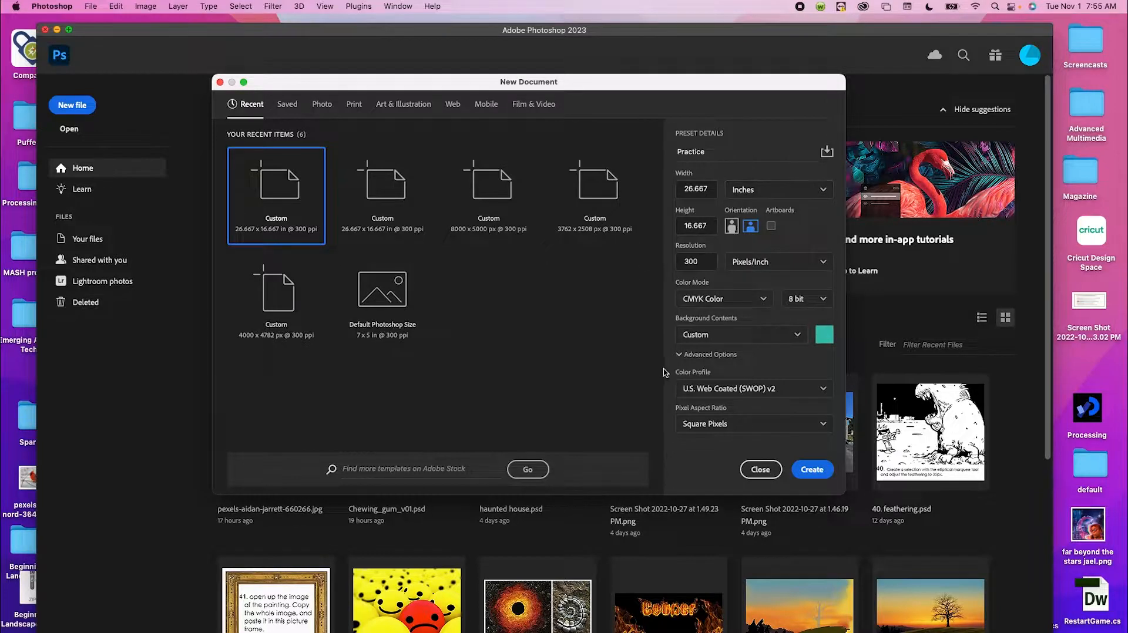
{"action": "left_click", "coordinate": [816, 198]}
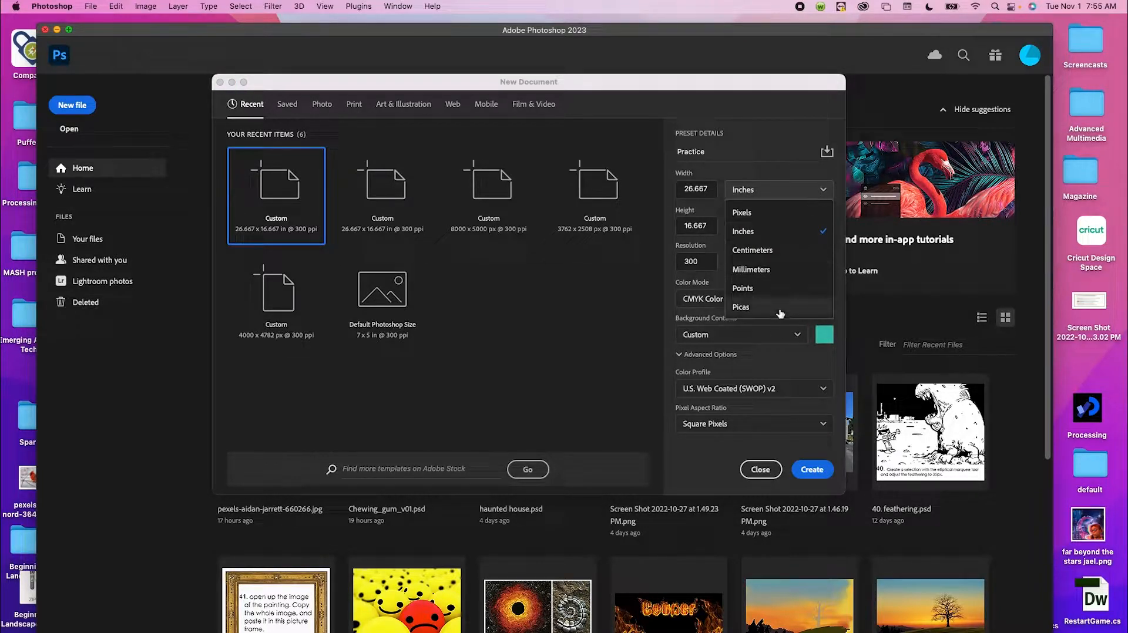
{"action": "left_click", "coordinate": [762, 123]}
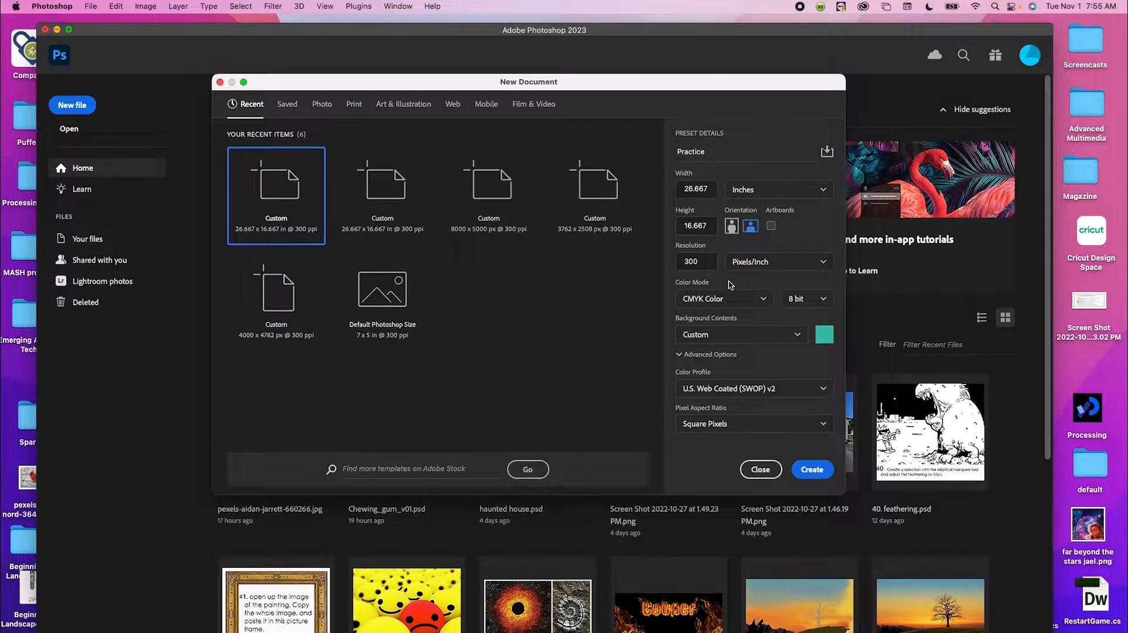
{"action": "double_click", "coordinate": [688, 262]}
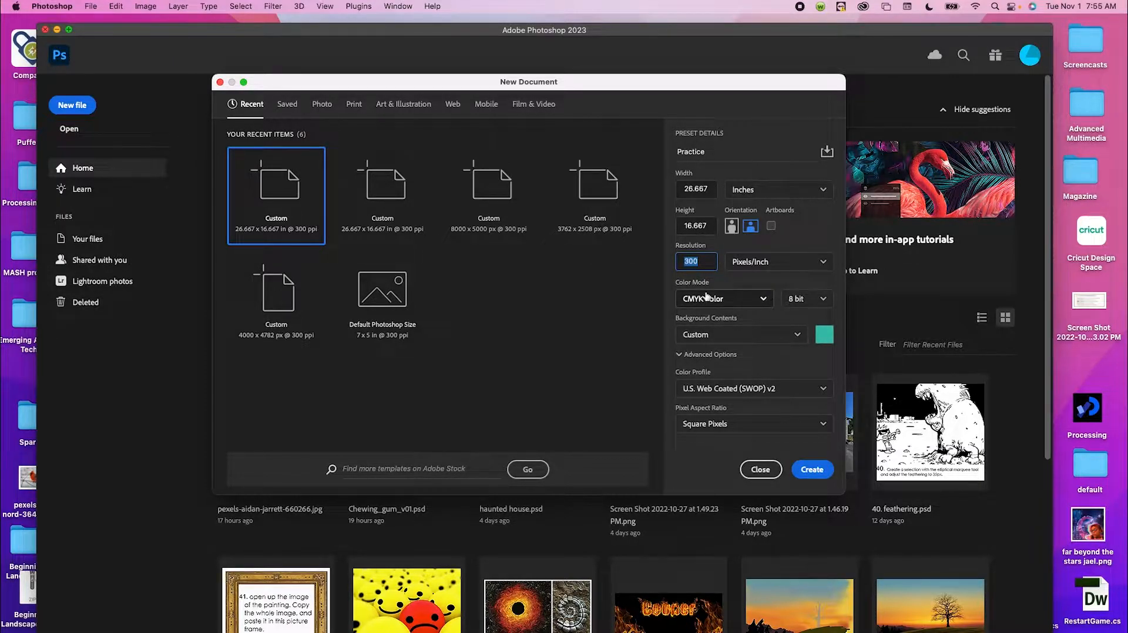
{"action": "left_click", "coordinate": [763, 302]}
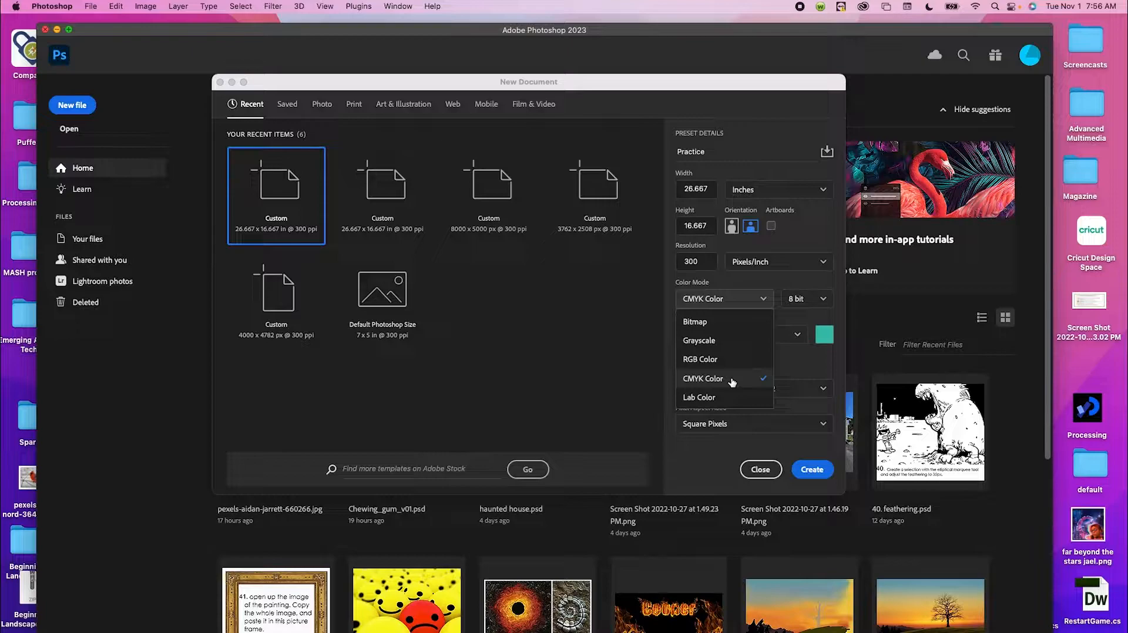
{"action": "left_click", "coordinate": [829, 232]}
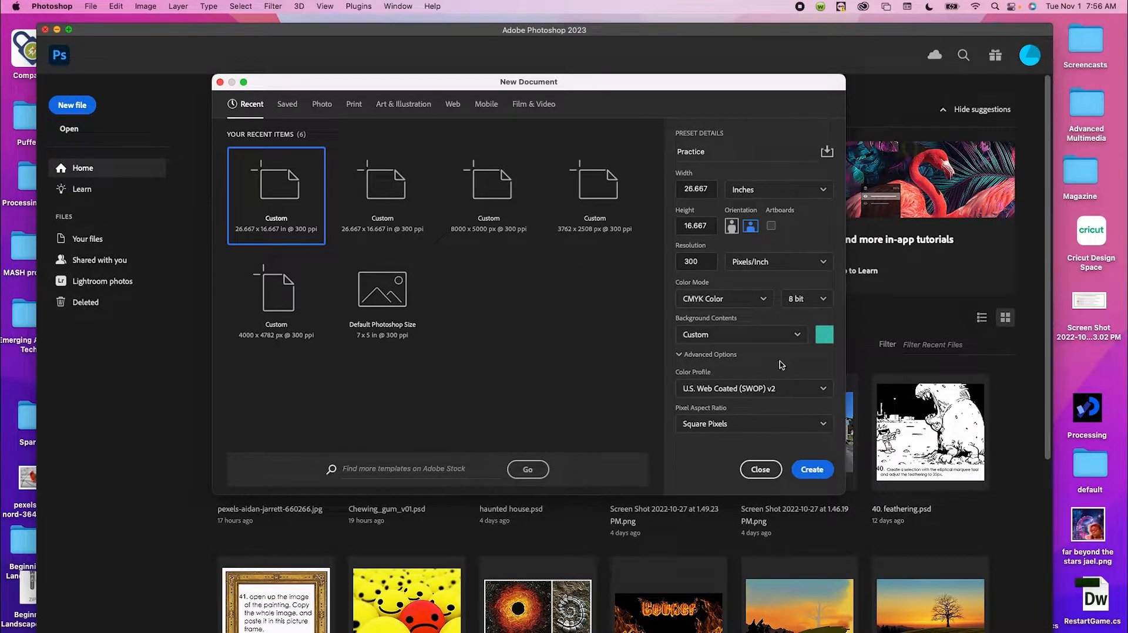
Set the new document's custom background color to white (#ffffff).
{"action": "left_click", "coordinate": [830, 342]}
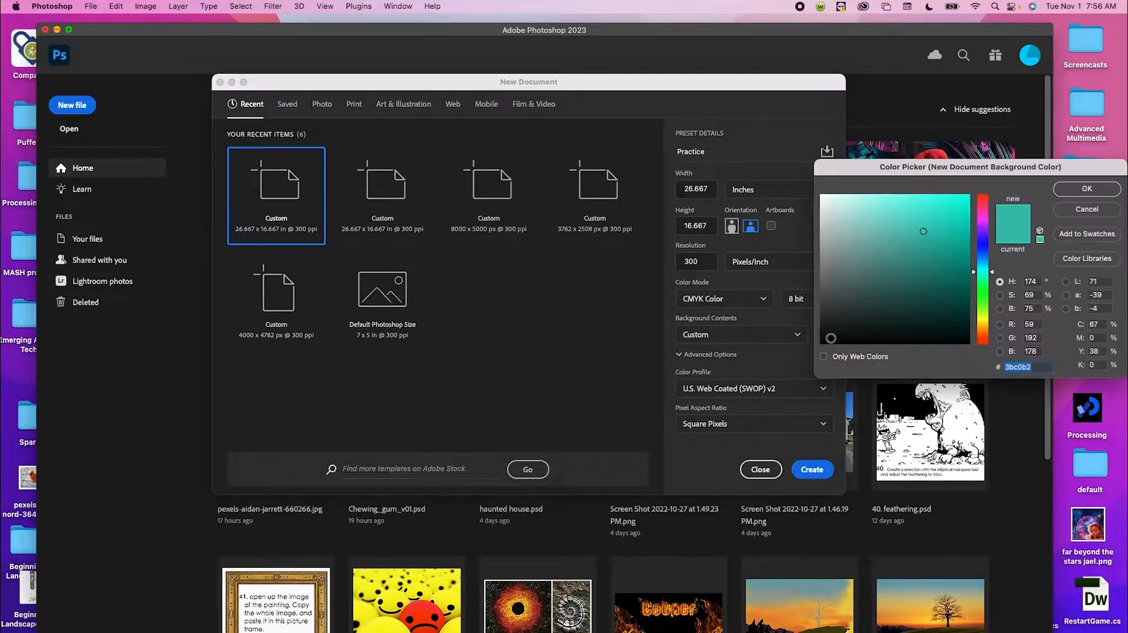
{"action": "left_click_drag", "start_coordinate": [905, 286], "coordinate": [934, 264]}
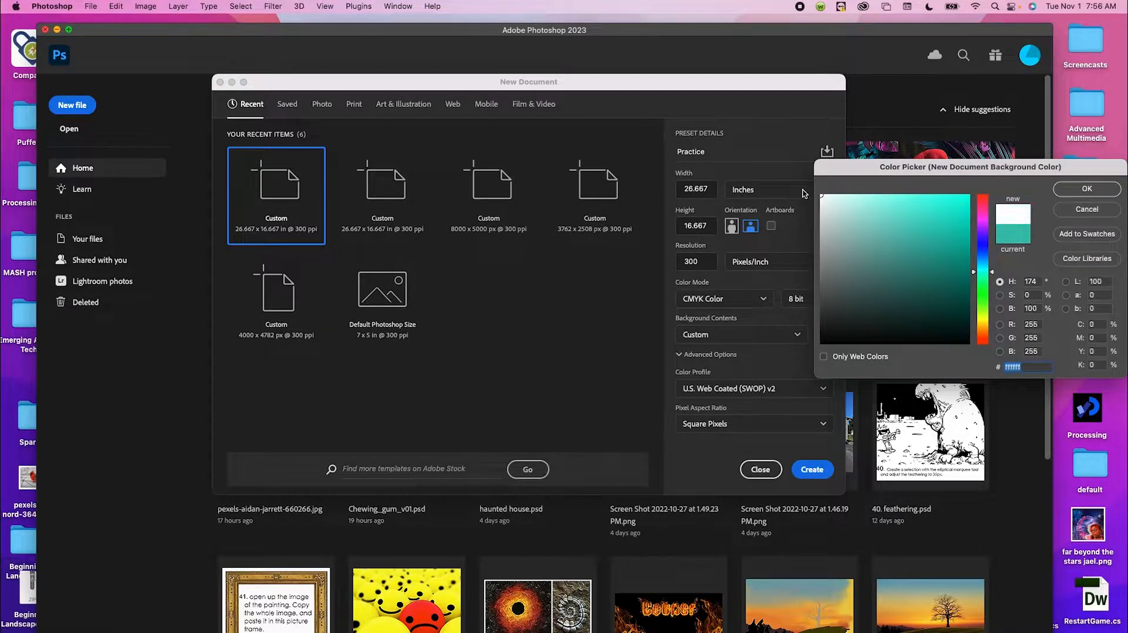
{"action": "left_click", "coordinate": [1103, 192]}
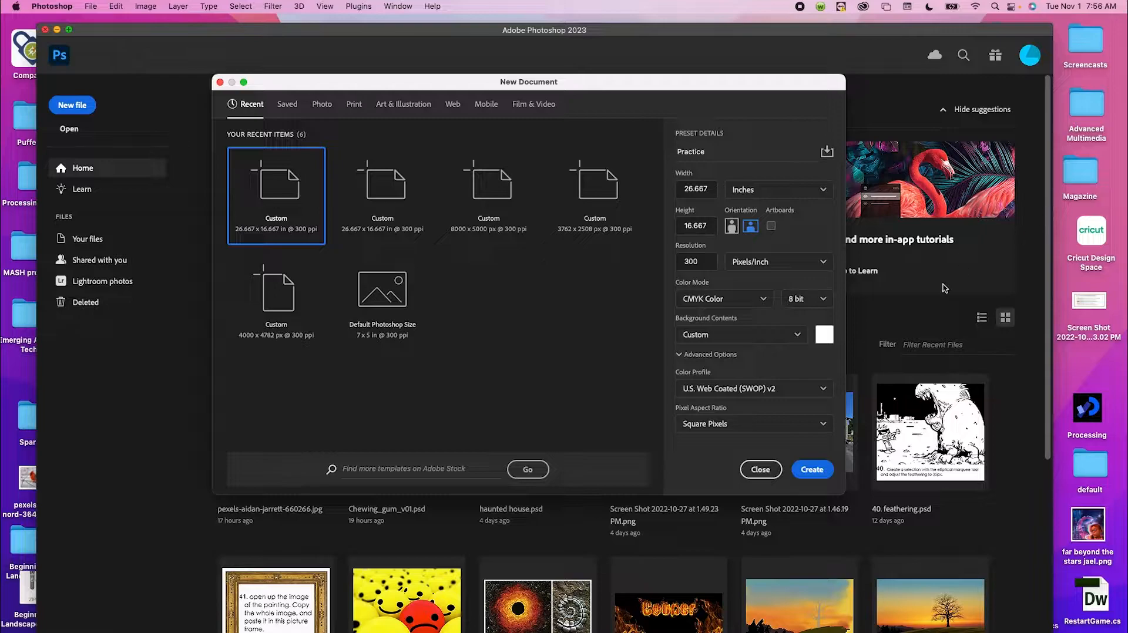
Set the custom background color to turquoise #36decc and create the Practice document.
{"action": "left_click", "coordinate": [825, 340]}
{"action": "left_click_drag", "start_coordinate": [899, 274], "coordinate": [934, 214]}
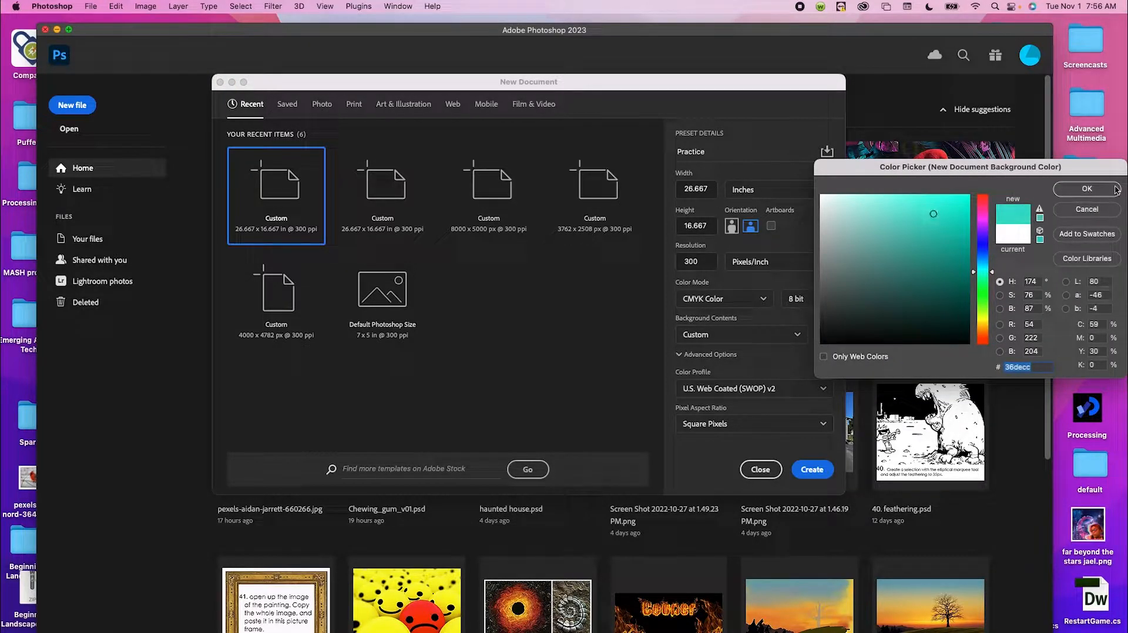
{"action": "left_click", "coordinate": [1079, 191]}
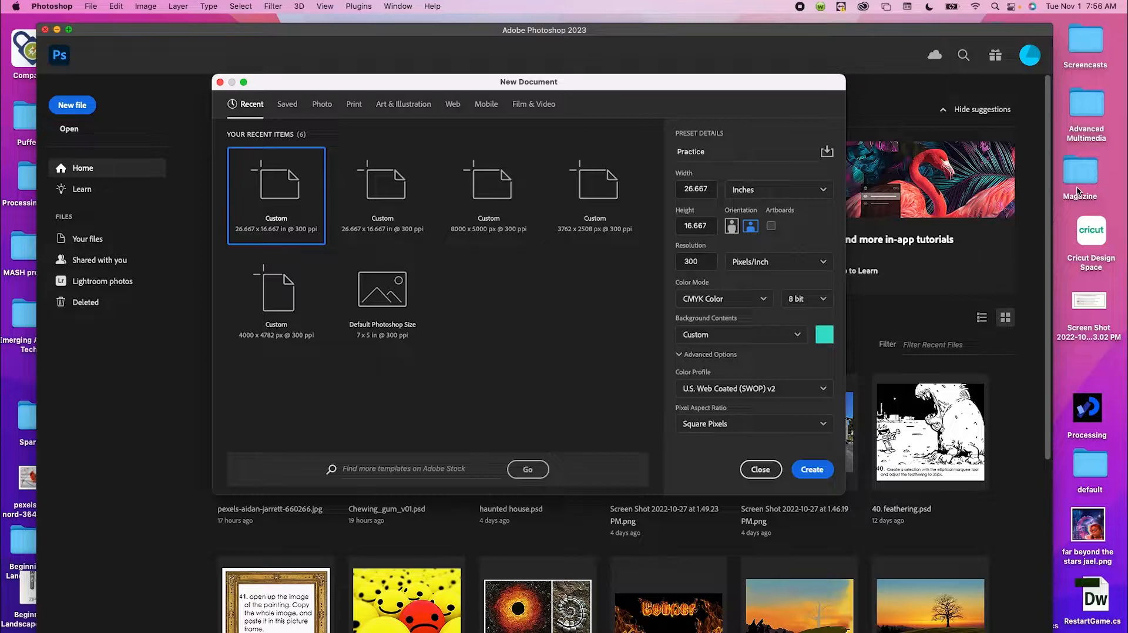
{"action": "left_click", "coordinate": [813, 470]}
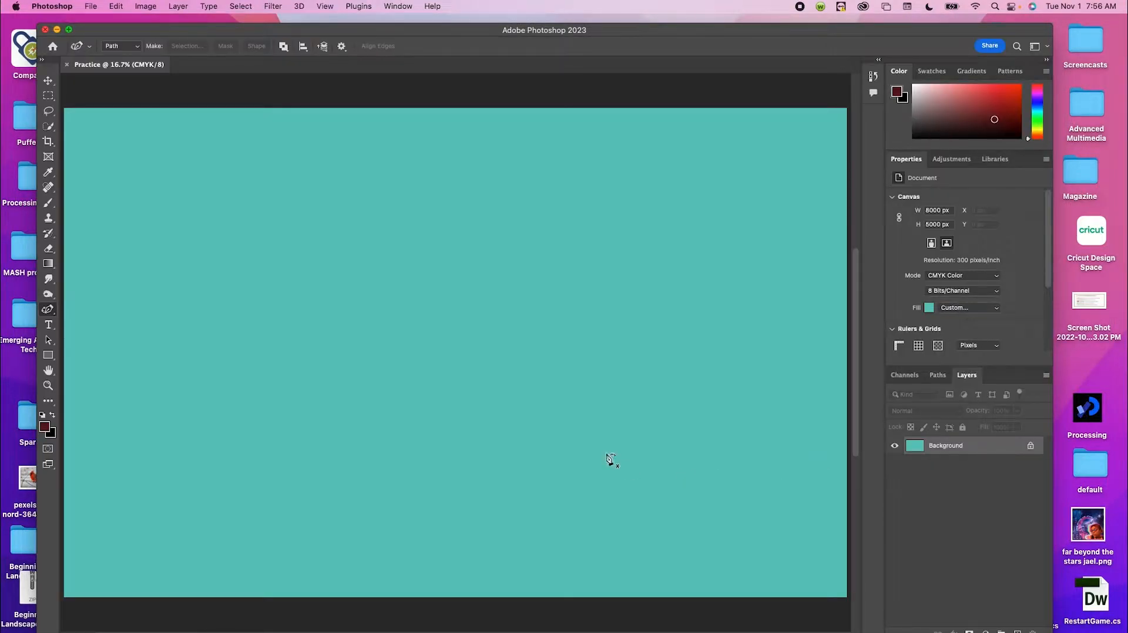
Unlock the Background layer to turn it into a regular layer.
{"action": "scroll", "coordinate": [606, 393], "scroll_direction": "down", "scroll_amount": 3}
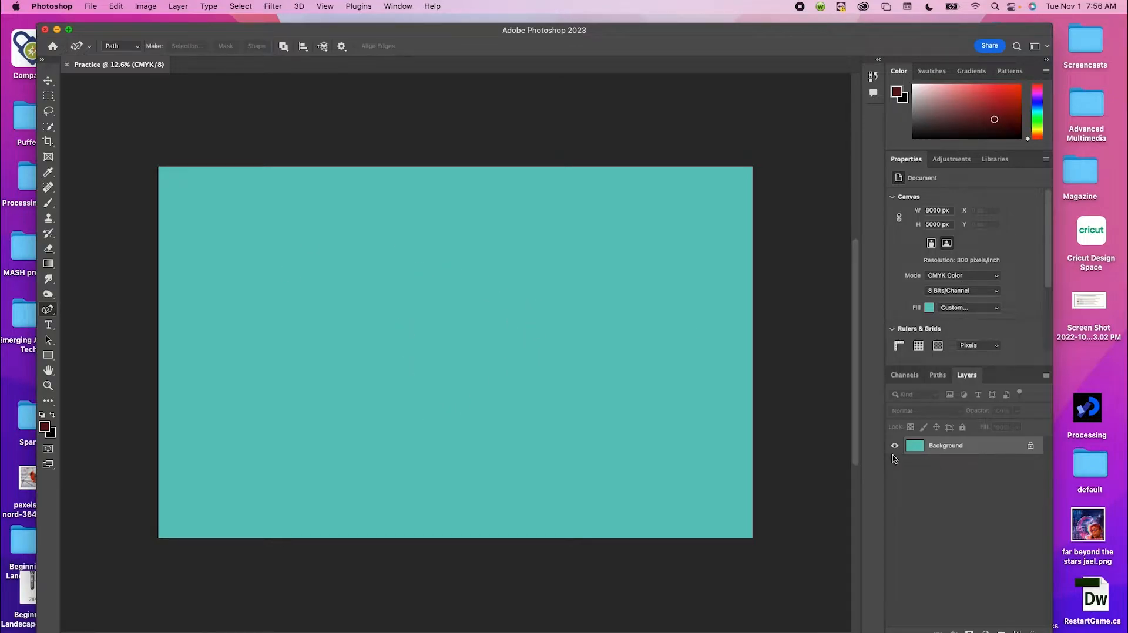
{"action": "left_click", "coordinate": [1031, 451]}
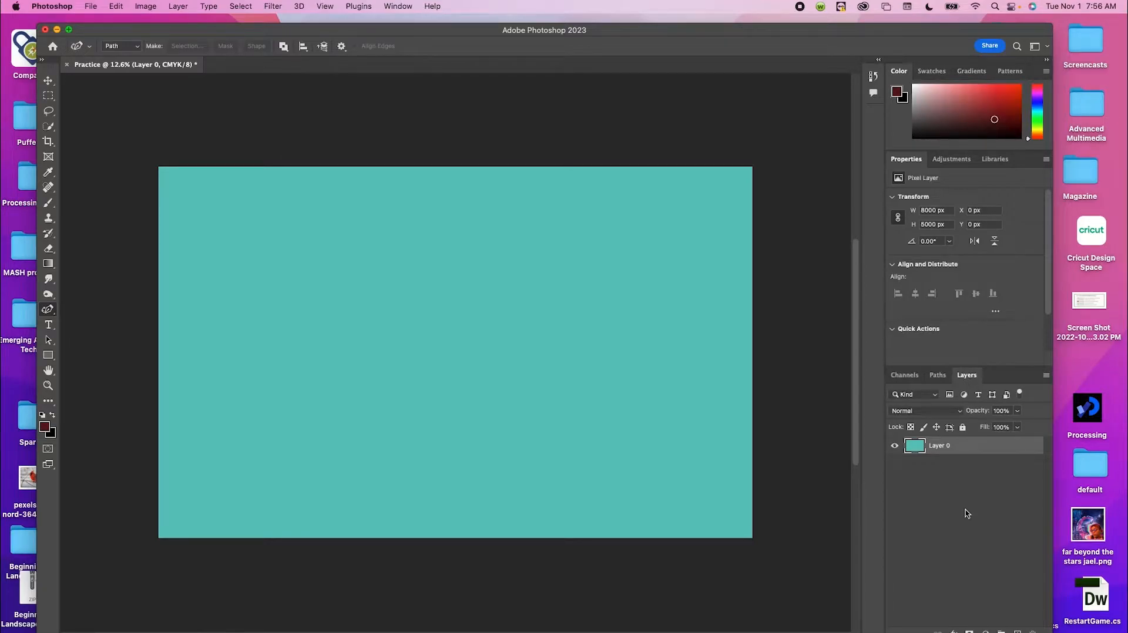
Float the Layers panel over the canvas, and dock it between the Properties and Channels panels.
{"action": "left_click_drag", "start_coordinate": [967, 375], "coordinate": [611, 253]}
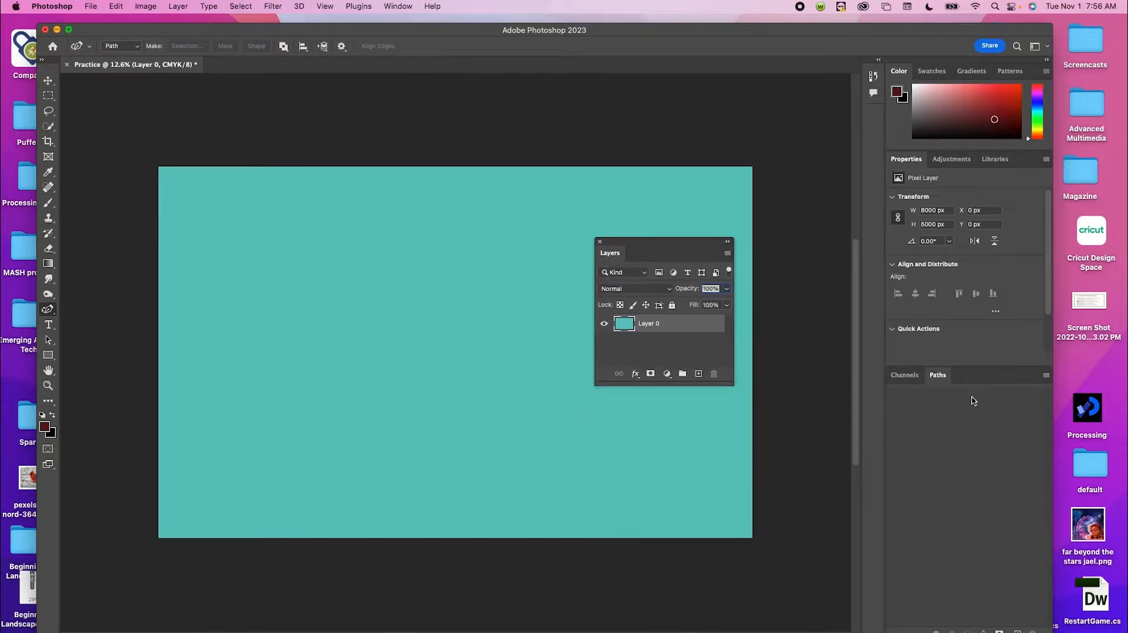
{"action": "left_click_drag", "start_coordinate": [640, 245], "coordinate": [936, 328]}
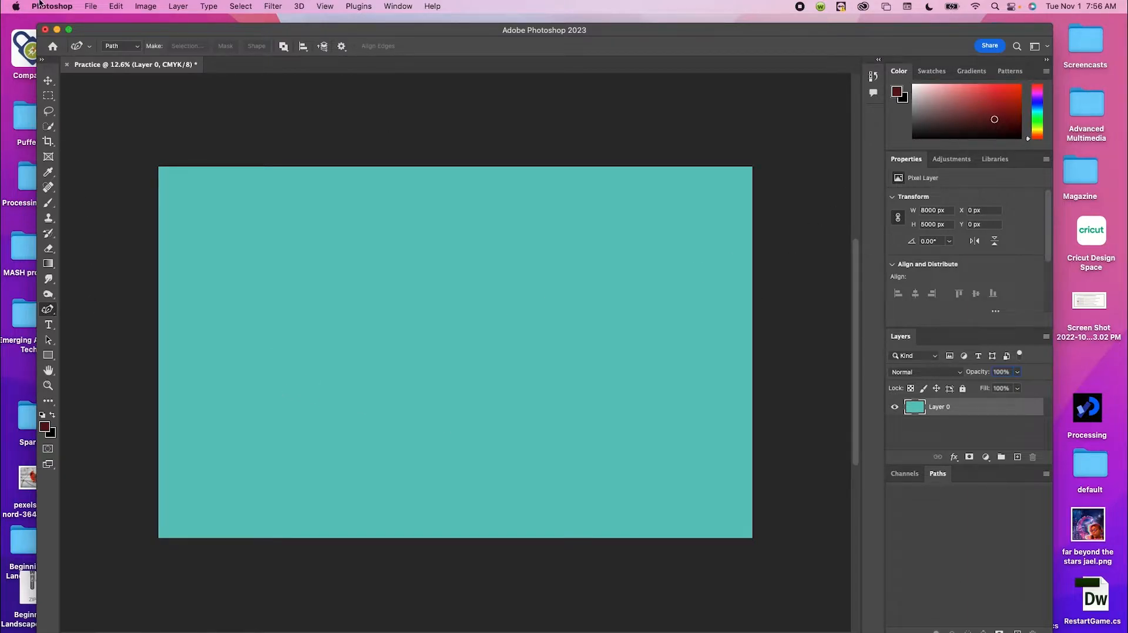
Reset the Essentials workspace to its default panel layout.
{"action": "left_click", "coordinate": [396, 5]}
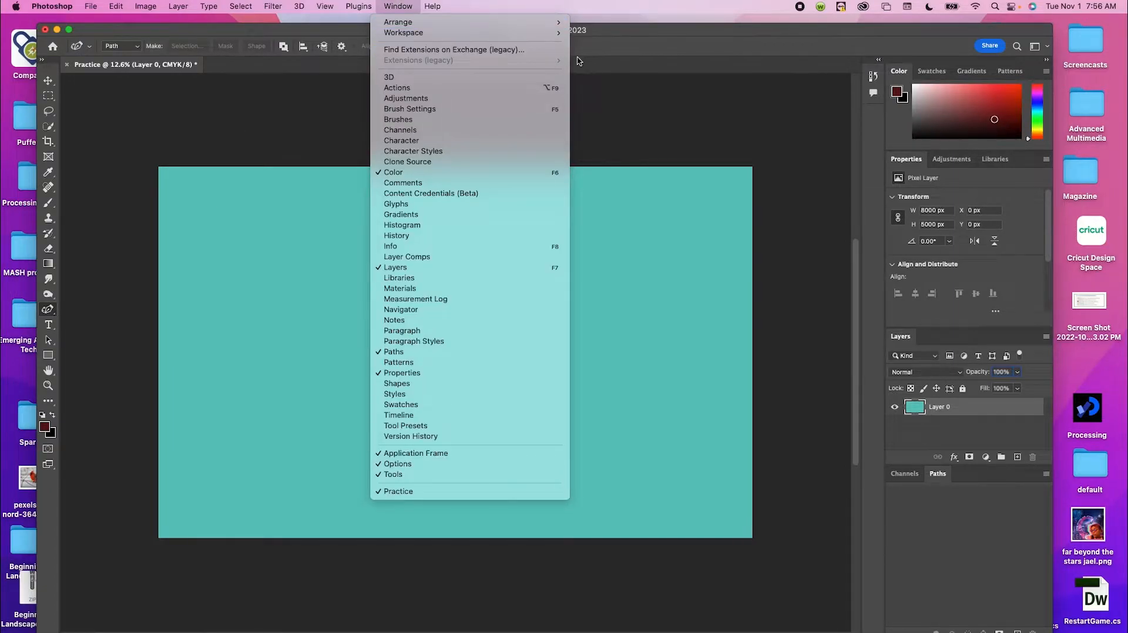
{"action": "mouse_move", "coordinate": [546, 33]}
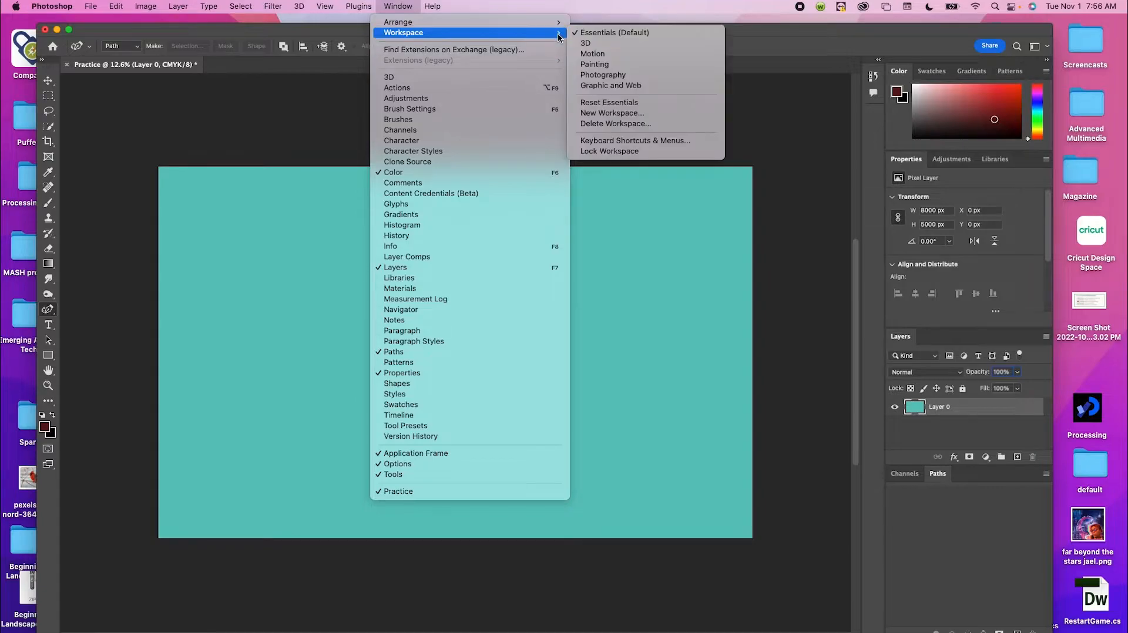
{"action": "left_click", "coordinate": [645, 104]}
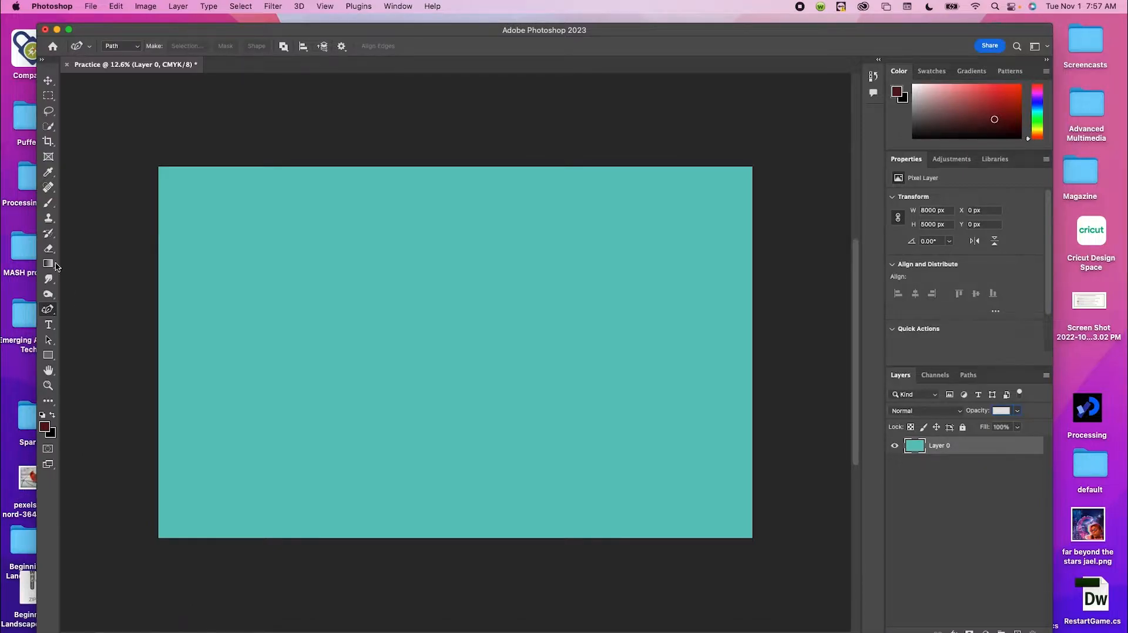
Place the red cardinal JPG from the desktop into the Practice document as a new layer.
{"action": "left_click_drag", "start_coordinate": [237, 30], "coordinate": [303, 30]}
{"action": "left_click_drag", "start_coordinate": [37, 478], "coordinate": [591, 270]}
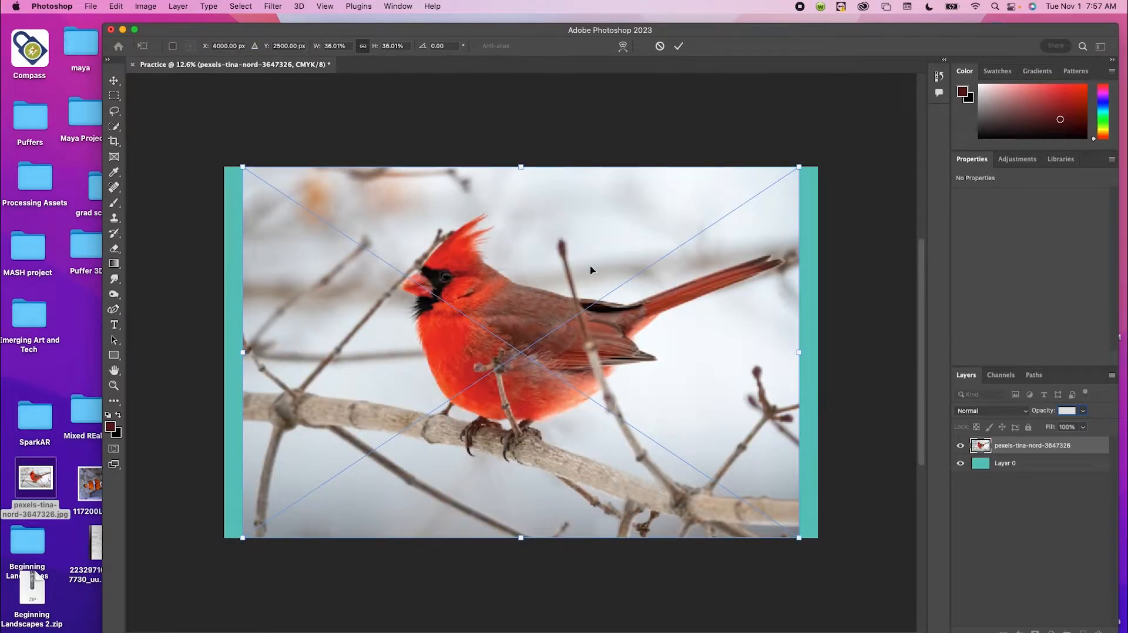
{"action": "key", "text": "p"}
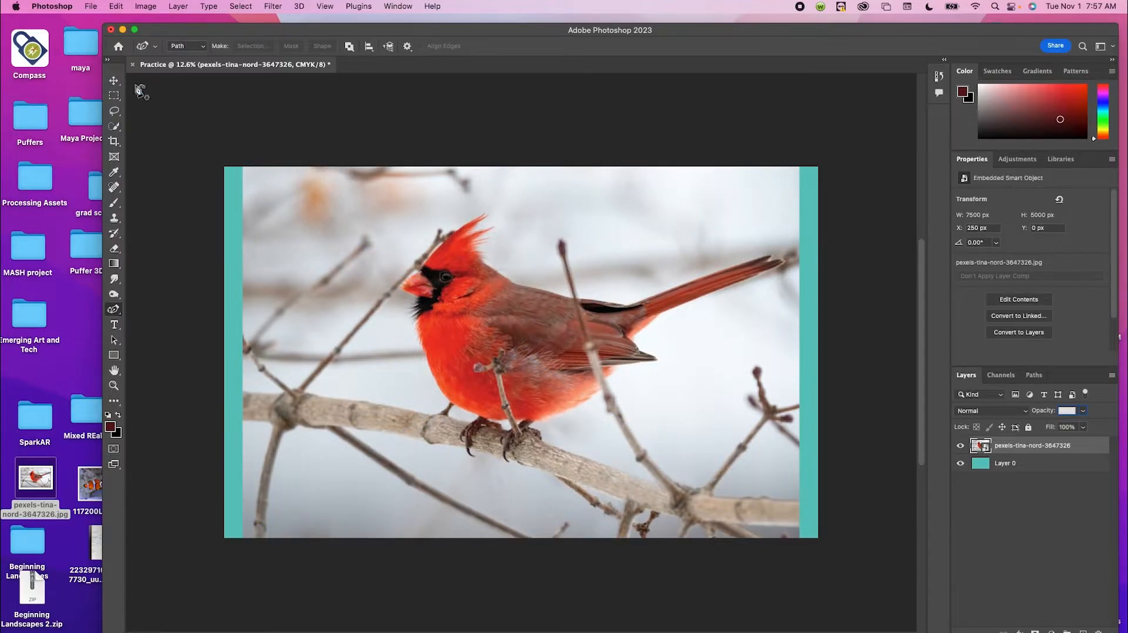
Move the cardinal photo slightly up and to the right, to about X 391 px, Y -140 px.
{"action": "left_click", "coordinate": [114, 81]}
{"action": "mouse_move", "coordinate": [637, 374]}
{"action": "left_mouse_down"}
{"action": "mouse_move", "coordinate": [394, 377]}
{"action": "mouse_move", "coordinate": [776, 326]}
{"action": "mouse_move", "coordinate": [563, 399]}
{"action": "mouse_move", "coordinate": [639, 395]}
{"action": "mouse_move", "coordinate": [643, 363]}
{"action": "left_mouse_up"}
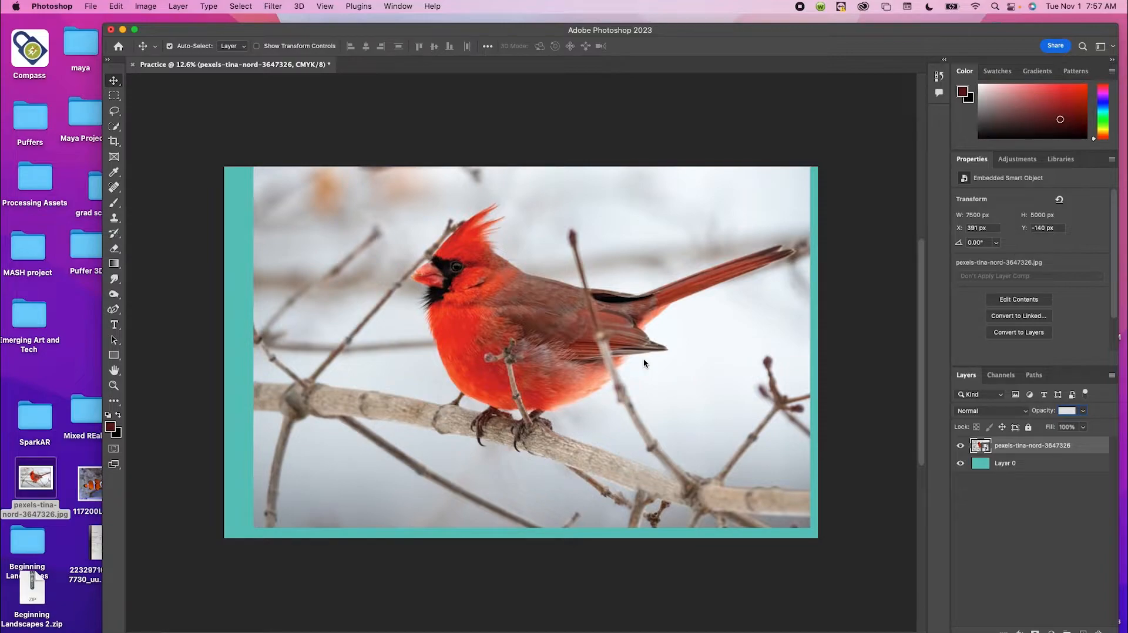
Free Transform the cardinal photo down to about 4034 × 2690 px and position it near the canvas center, at about X 2151 px, Y 925 px.
{"action": "left_click", "coordinate": [115, 6]}
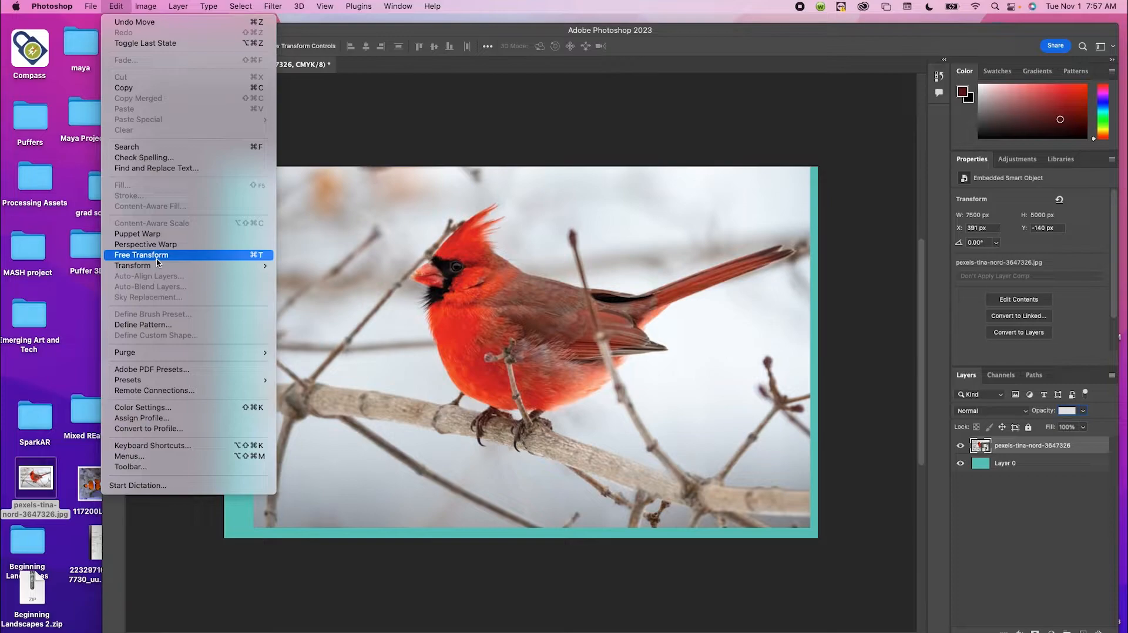
{"action": "left_click", "coordinate": [123, 4]}
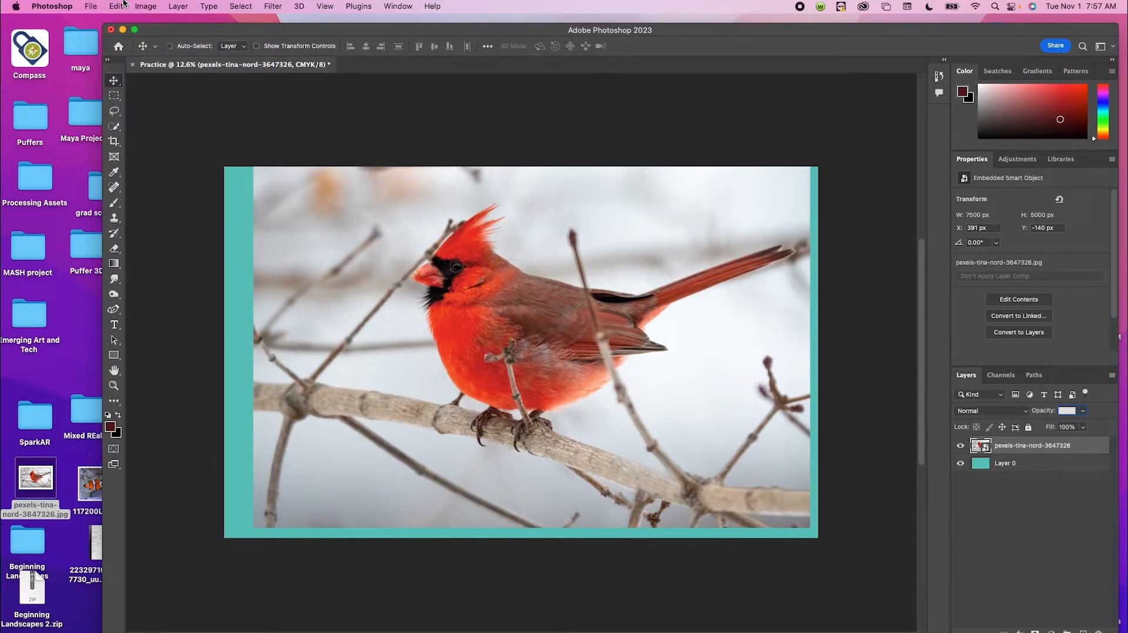
{"action": "key", "text": "super+t"}
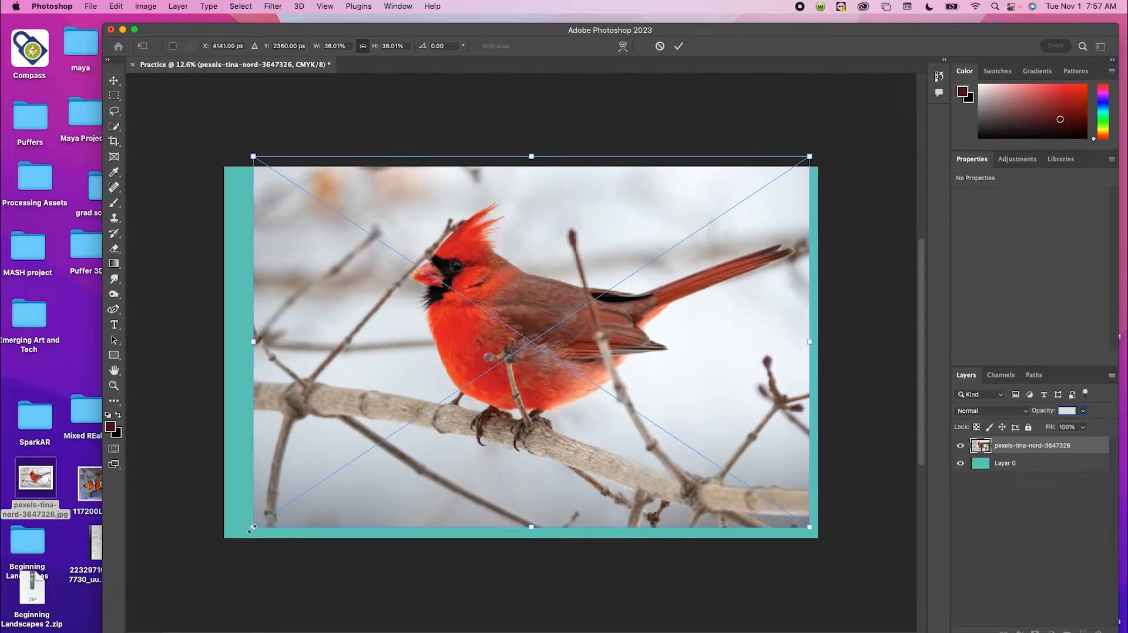
{"action": "left_click_drag", "start_coordinate": [251, 529], "coordinate": [510, 354]}
{"action": "left_click_drag", "start_coordinate": [698, 268], "coordinate": [571, 349]}
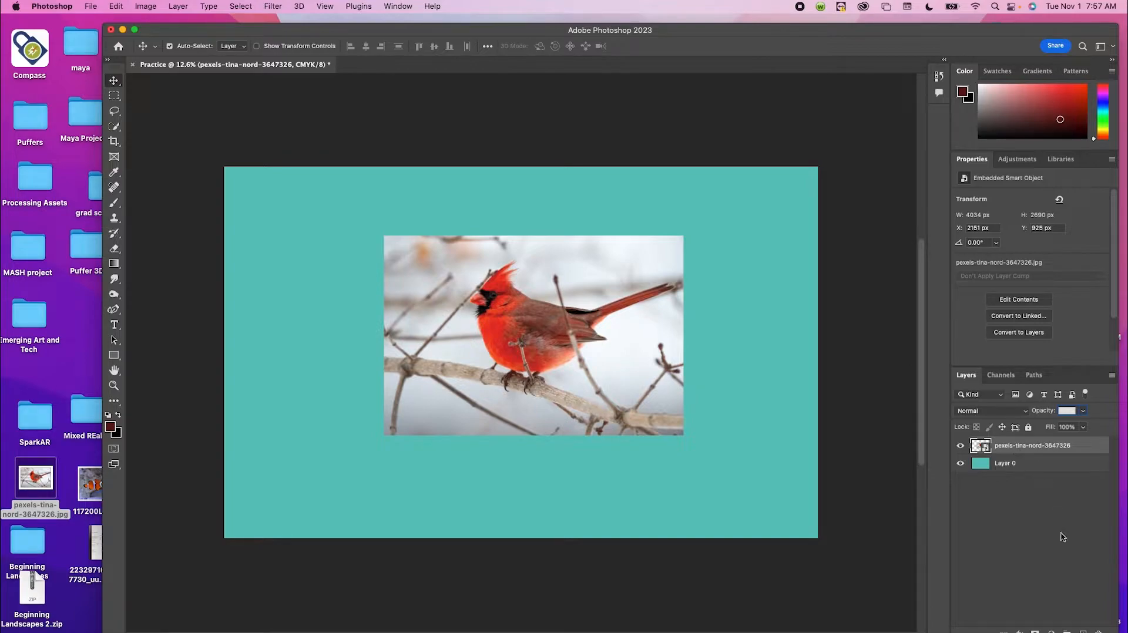
{"action": "left_click_drag", "start_coordinate": [919, 36], "coordinate": [840, 28]}
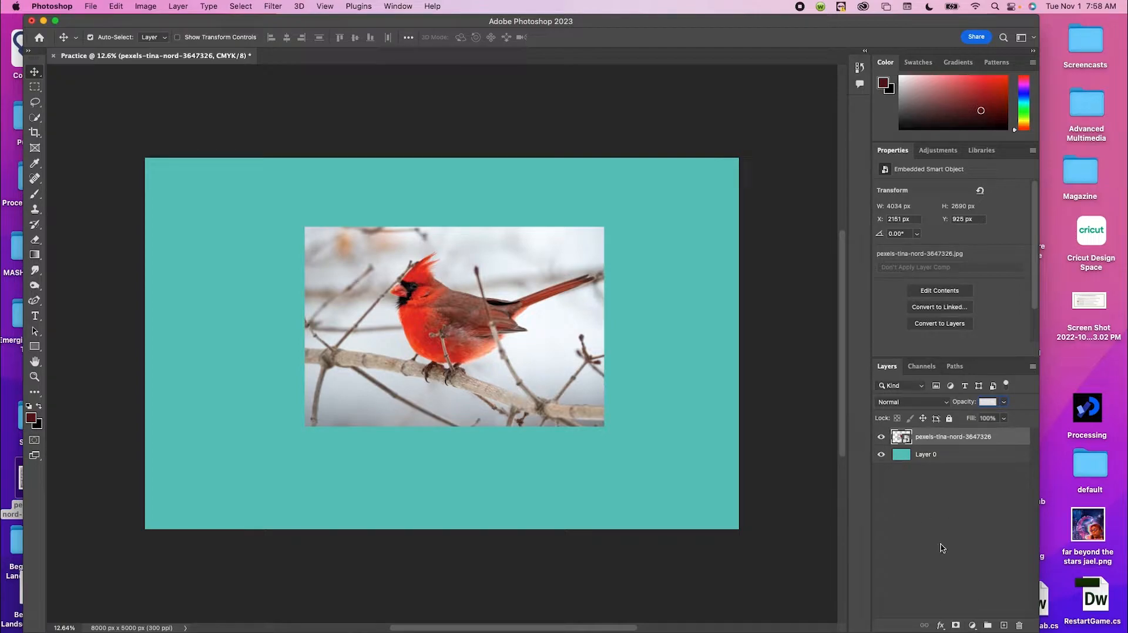
Place the clownfish JPG 117200L from the desktop into the Practice document as a new layer.
{"action": "left_click_drag", "start_coordinate": [314, 22], "coordinate": [382, 22]}
{"action": "left_click", "coordinate": [81, 479]}
{"action": "left_click_drag", "start_coordinate": [81, 487], "coordinate": [445, 318]}
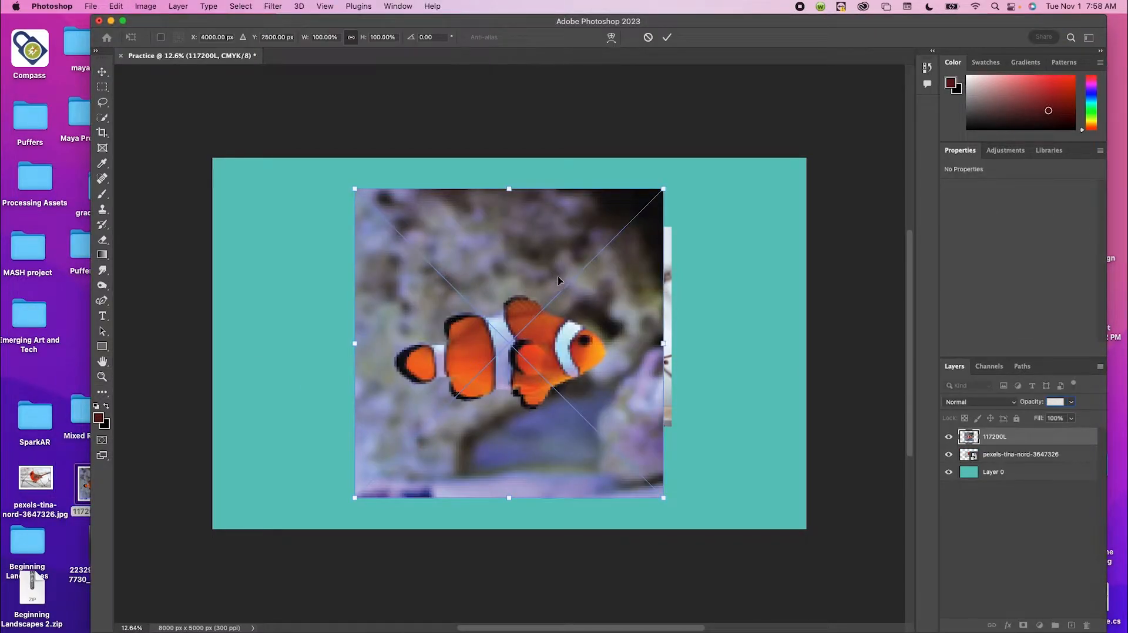
{"action": "key", "text": "Return"}
Move the clownfish photo to the canvas's left edge at X 0 px and the cardinal photo to about X 4286 px, Y 560 px.
{"action": "left_click_drag", "start_coordinate": [539, 390], "coordinate": [398, 390]}
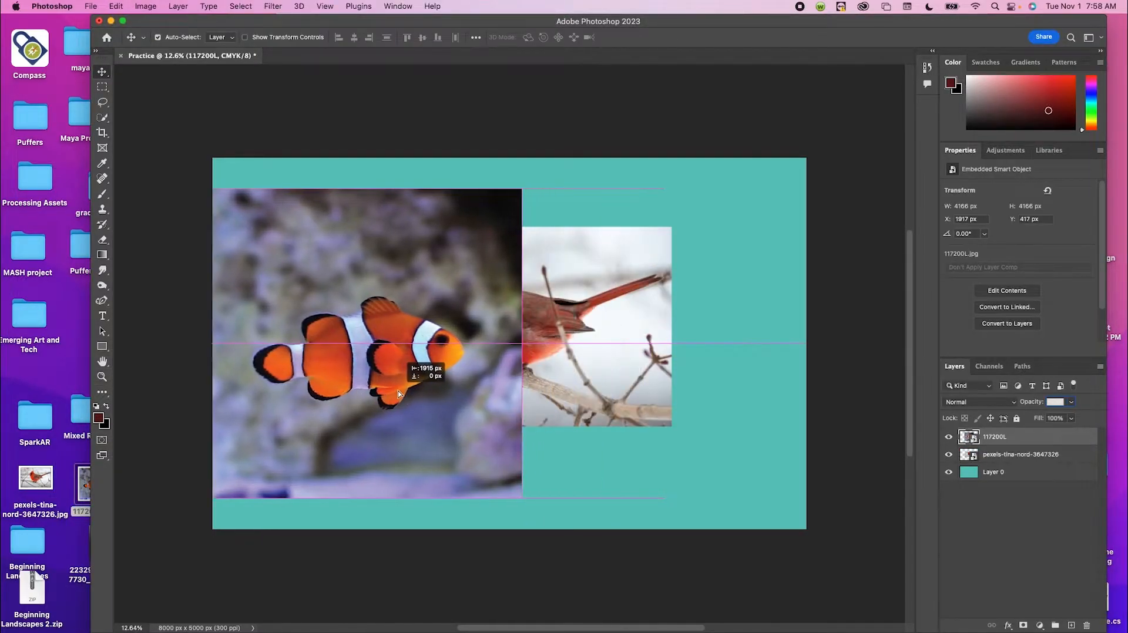
{"action": "left_click_drag", "start_coordinate": [569, 319], "coordinate": [703, 264]}
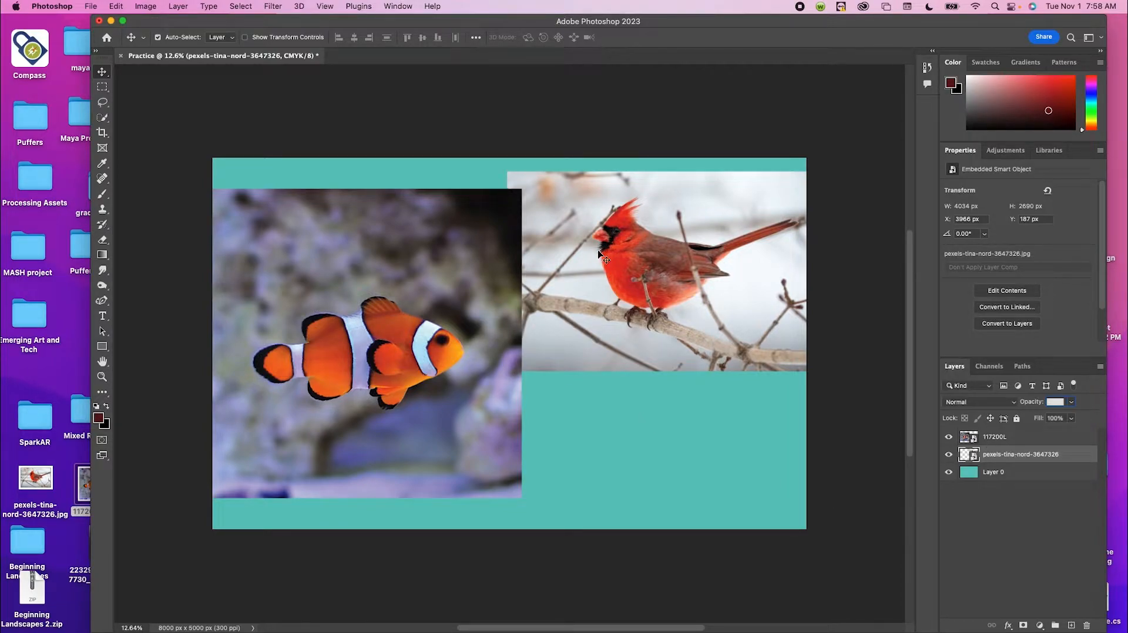
{"action": "left_click_drag", "start_coordinate": [632, 229], "coordinate": [656, 257]}
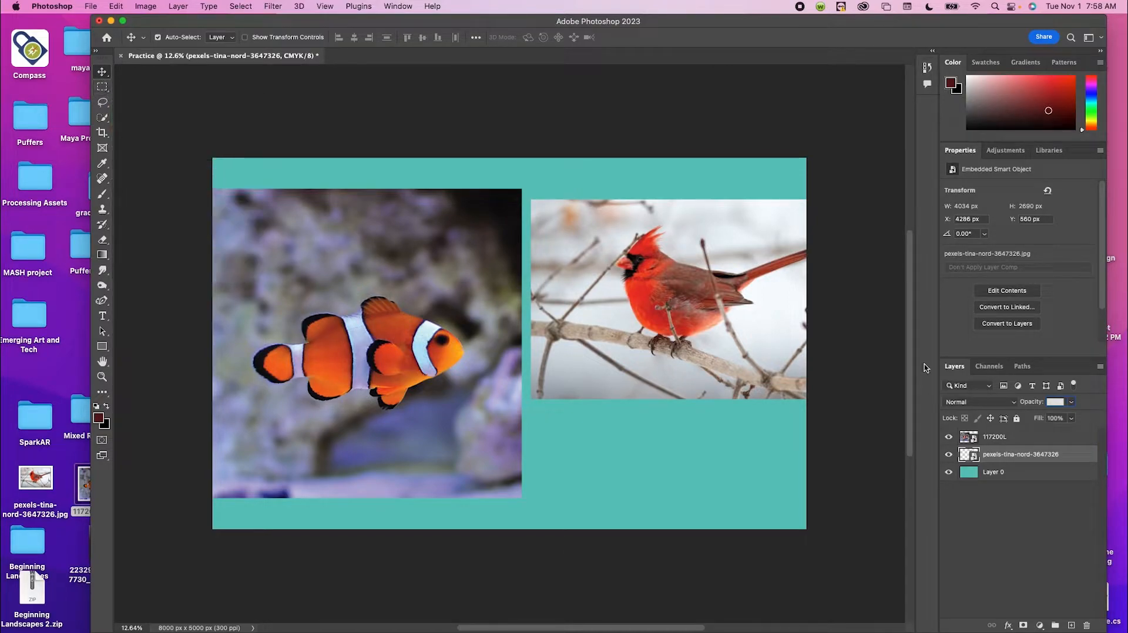
Select both the clownfish and cardinal photo layers and rasterize them.
{"action": "left_click", "coordinate": [986, 437], "text": "shift"}
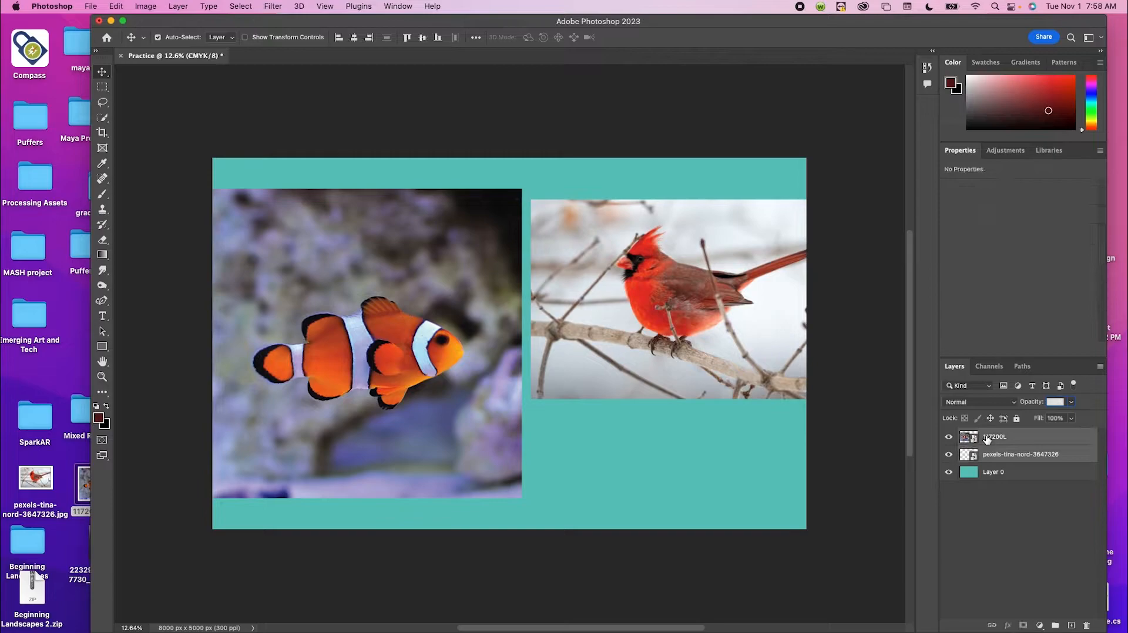
{"action": "right_click", "coordinate": [986, 438]}
{"action": "scroll", "coordinate": [934, 573], "scroll_direction": "down", "scroll_amount": 10}
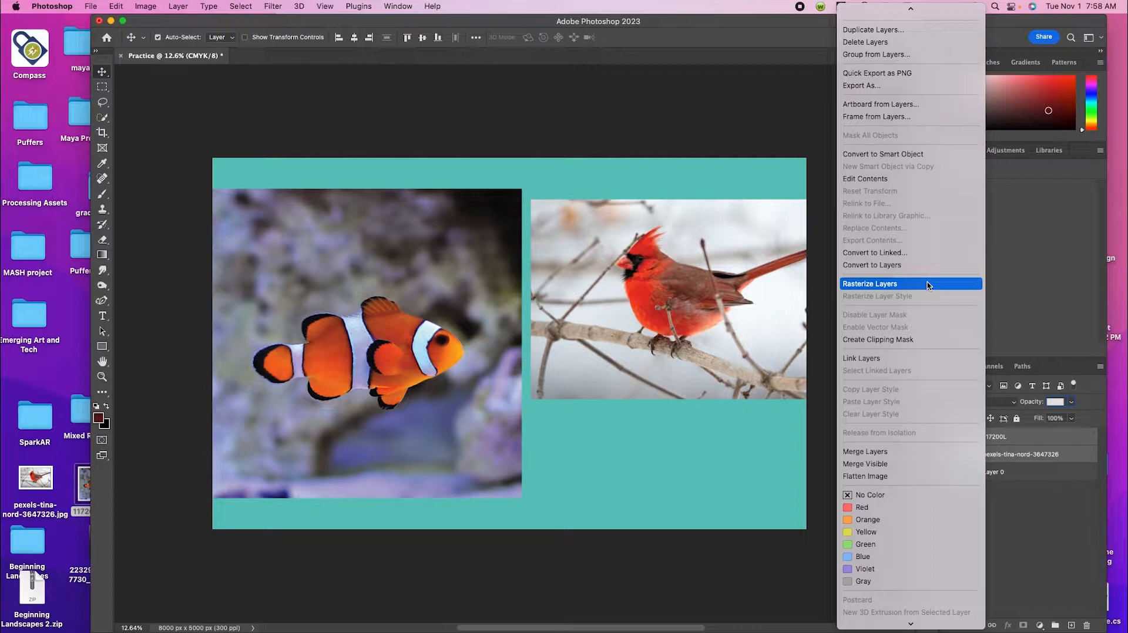
{"action": "left_click", "coordinate": [927, 285]}
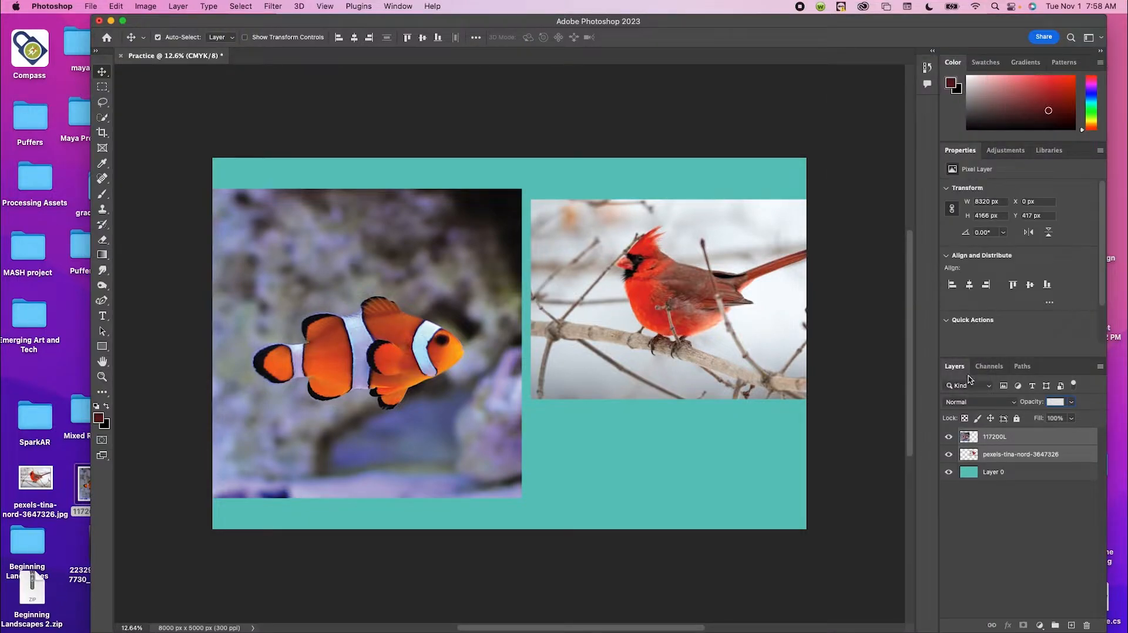
{"action": "left_click", "coordinate": [171, 5]}
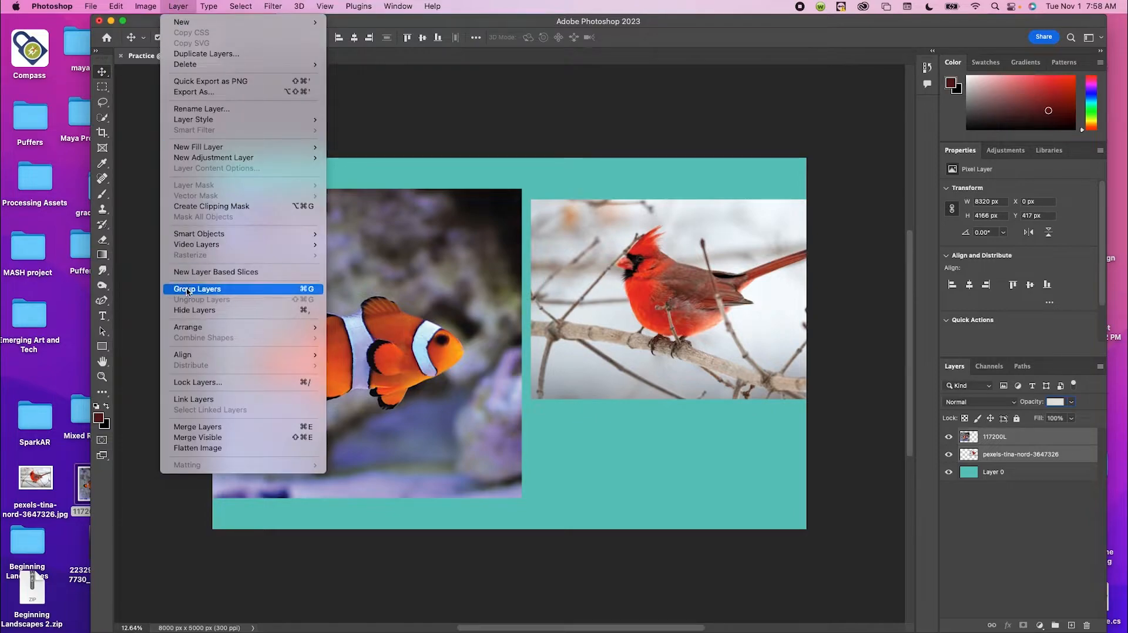
{"action": "mouse_move", "coordinate": [207, 235]}
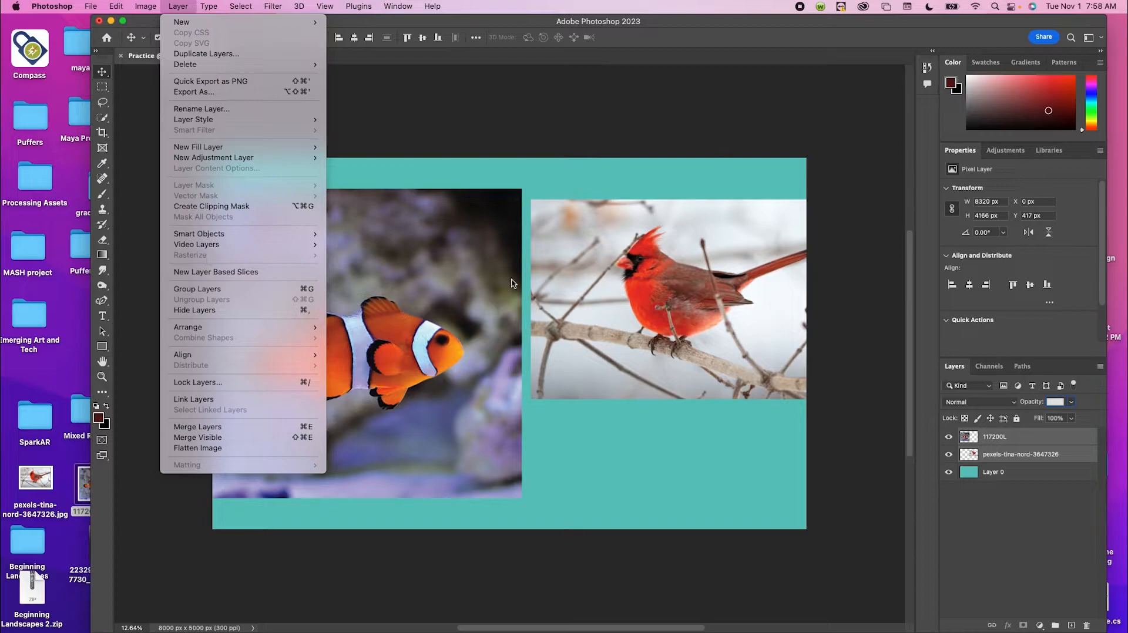
{"action": "left_click", "coordinate": [543, 128]}
{"action": "mouse_move", "coordinate": [672, 303]}
{"action": "left_mouse_down"}
{"action": "mouse_move", "coordinate": [619, 305]}
{"action": "mouse_move", "coordinate": [658, 309]}
{"action": "left_mouse_up"}
{"action": "key", "text": "super+z"}
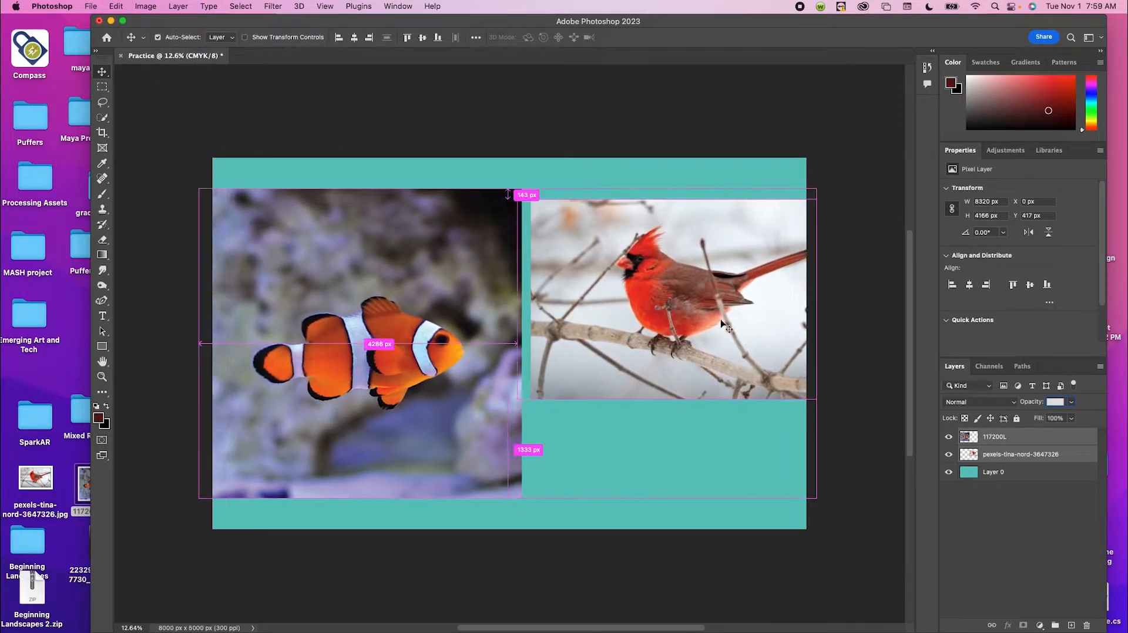
{"action": "left_click", "coordinate": [835, 405]}
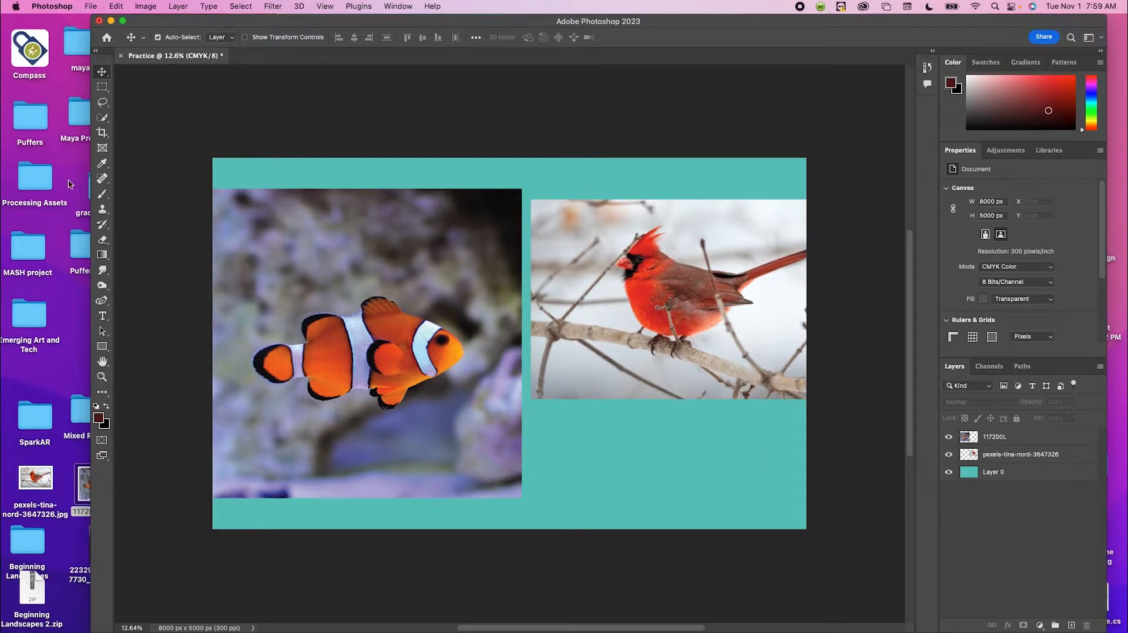
Cut a rectangular marquee area of about 3504 × 2286 px around the clownfish out of the 117200L layer.
{"action": "left_click", "coordinate": [102, 88]}
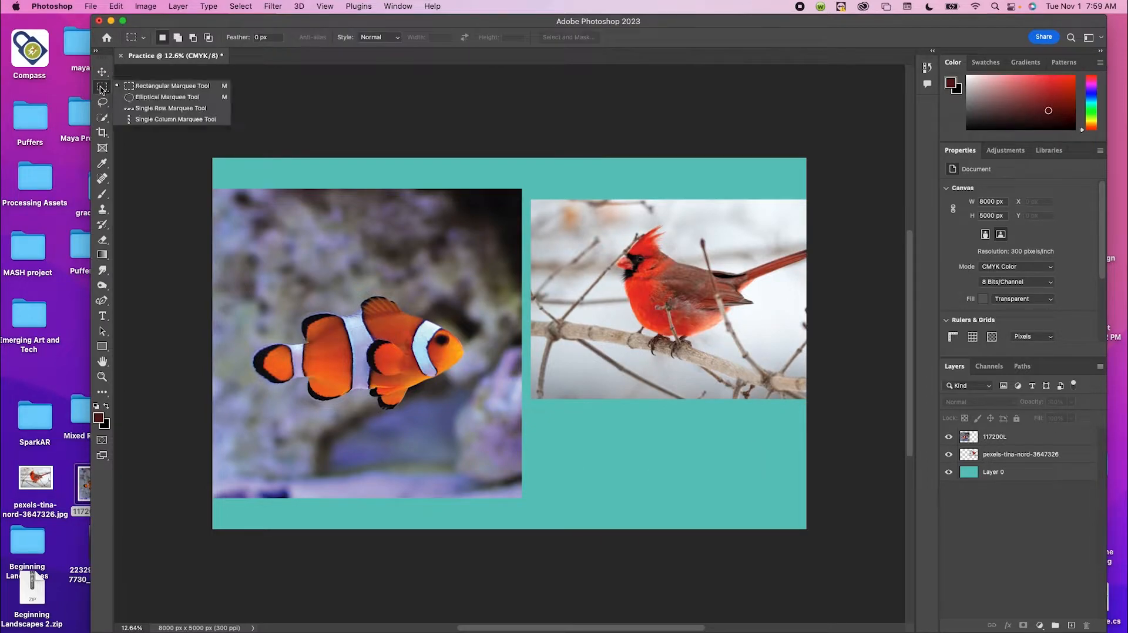
{"action": "left_click_drag", "start_coordinate": [231, 260], "coordinate": [491, 428]}
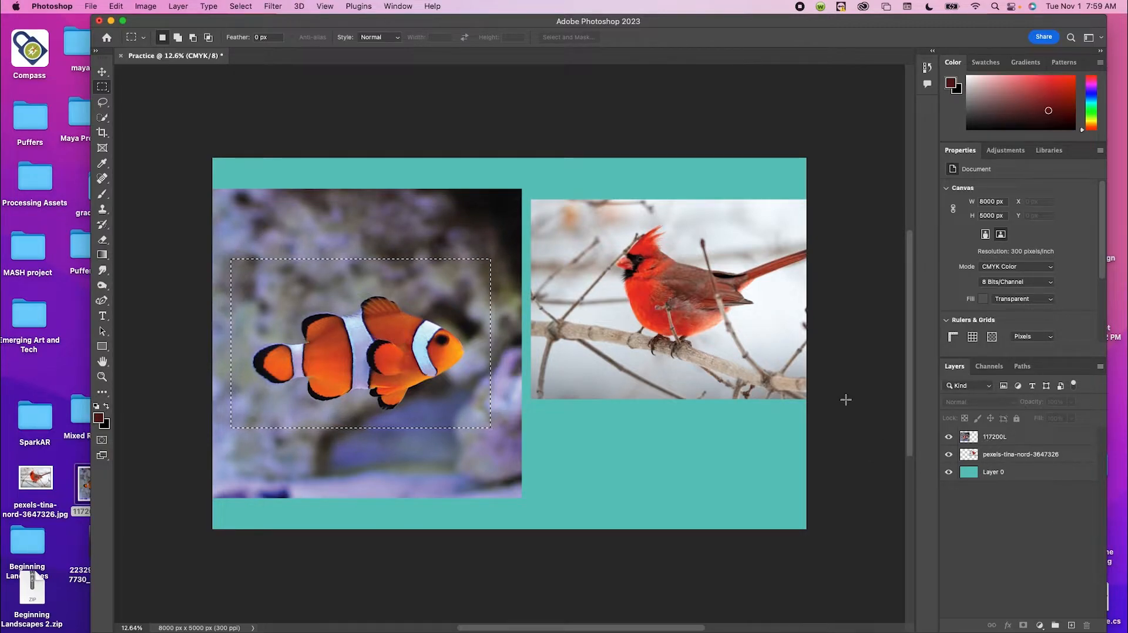
{"action": "left_click", "coordinate": [976, 440]}
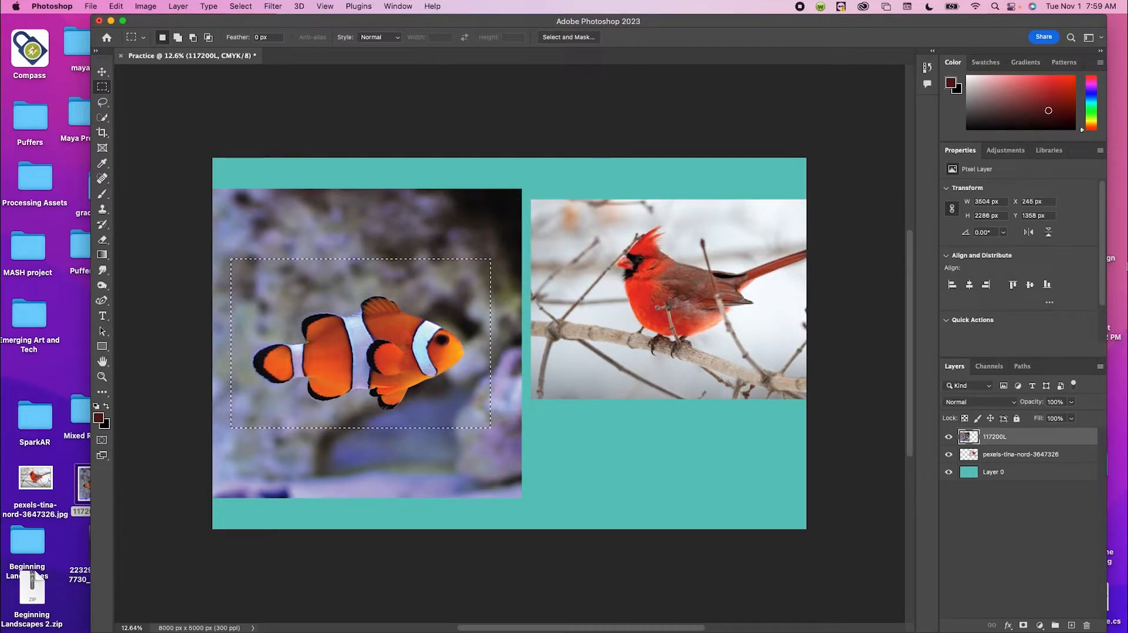
{"action": "key", "text": "BackSpace"}
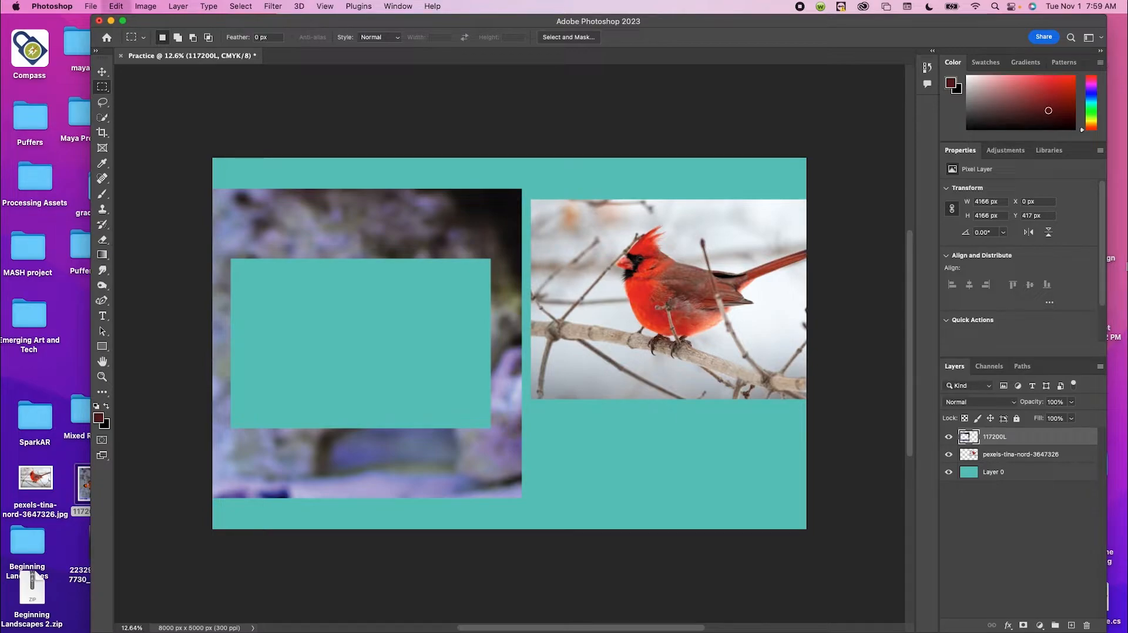
Paste the cut clownfish as a new layer and move it over the lower part of the cardinal photo.
{"action": "key", "text": "super+v"}
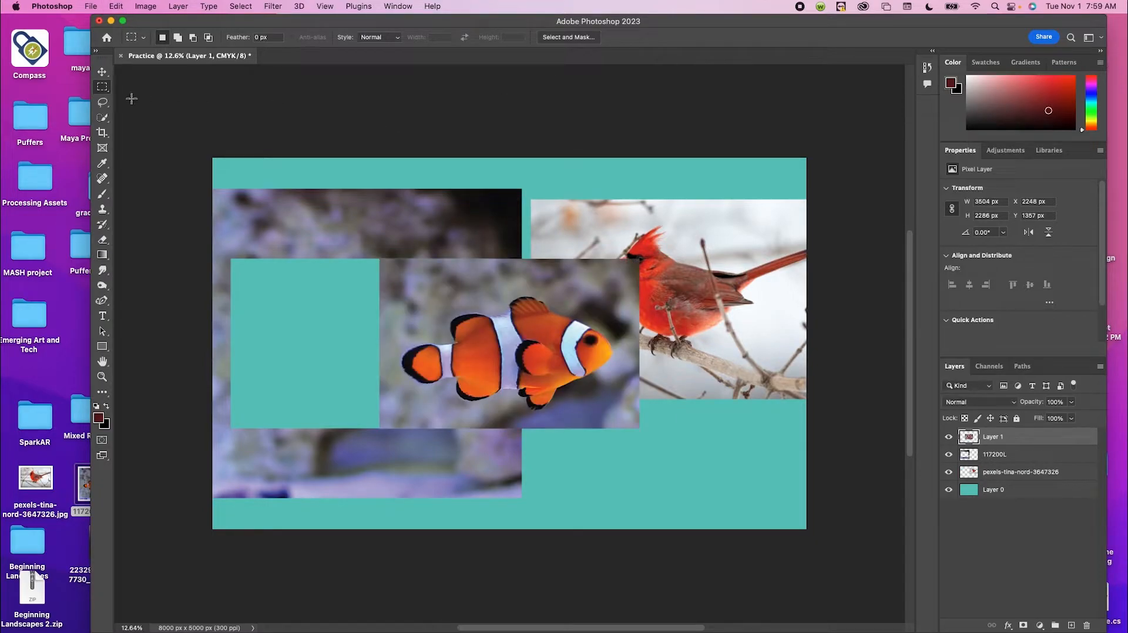
{"action": "left_click", "coordinate": [102, 71]}
{"action": "left_click_drag", "start_coordinate": [553, 350], "coordinate": [710, 436]}
Delete the leftover 117200L layer.
{"action": "left_click", "coordinate": [1005, 456]}
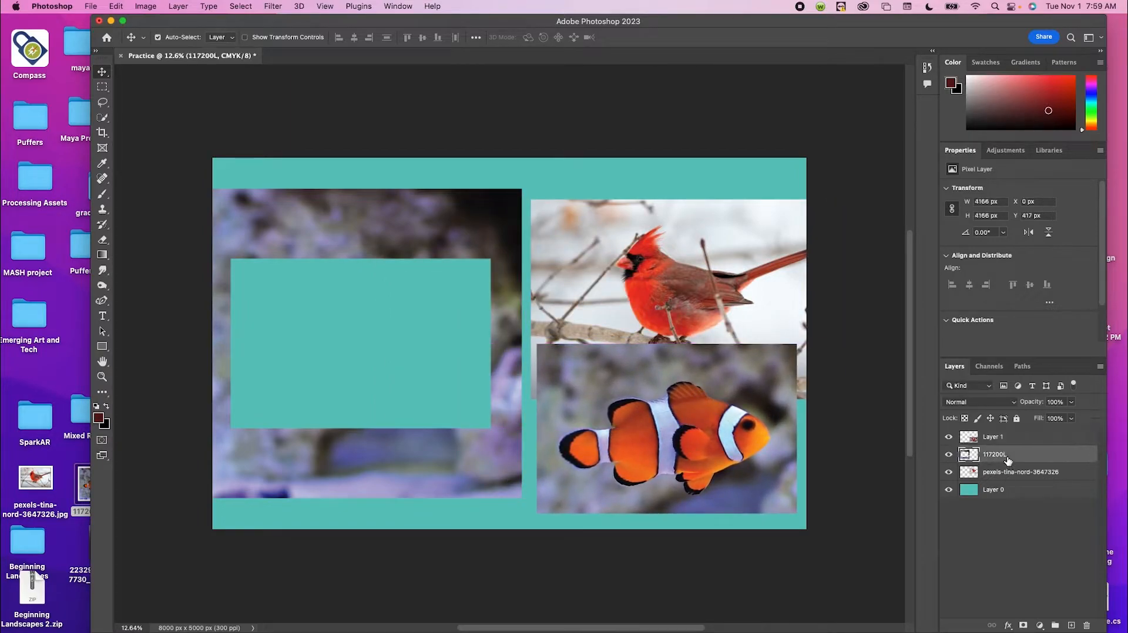
{"action": "left_click", "coordinate": [1087, 625]}
{"action": "left_click", "coordinate": [597, 222]}
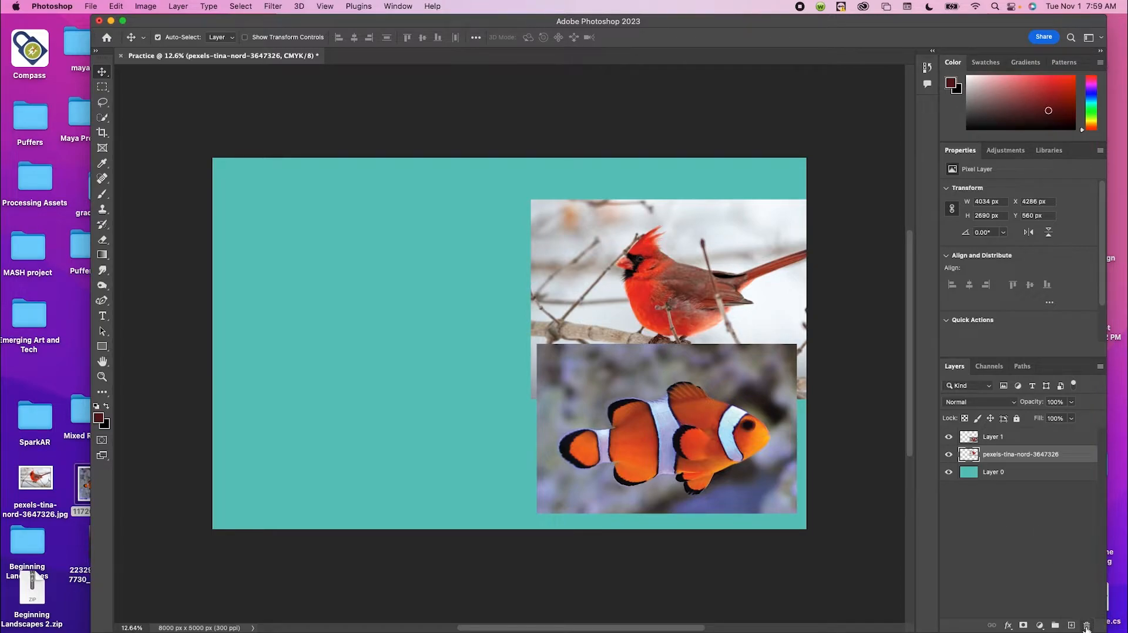
Add a new empty layer above the cardinal photo layer and delete it again.
{"action": "key", "text": "super+shift+n"}
{"action": "key", "text": "Return"}
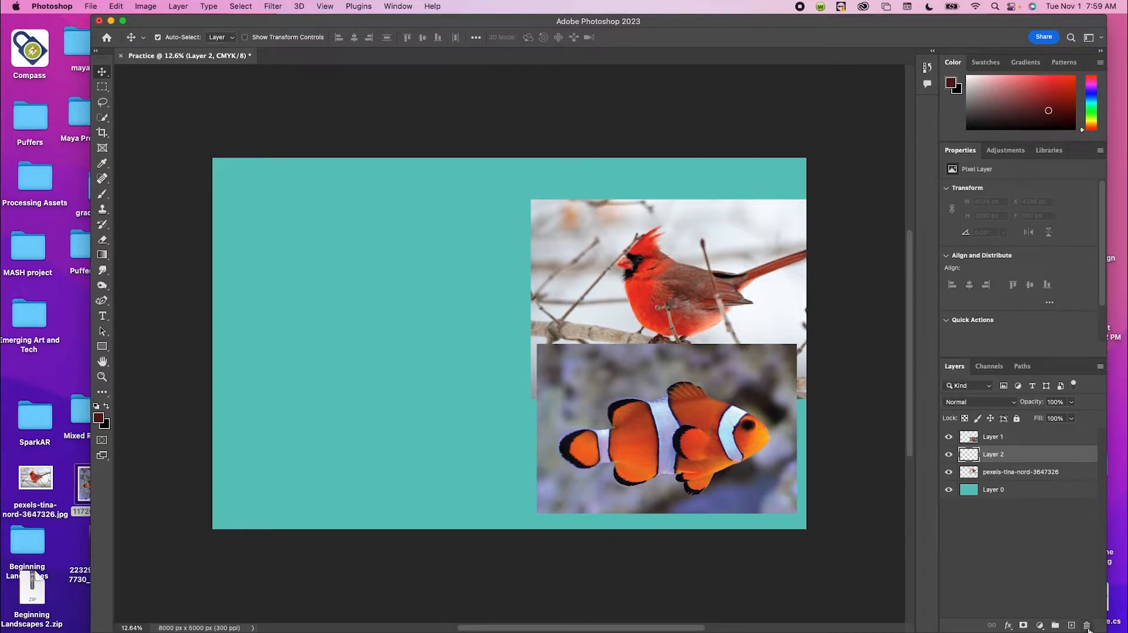
{"action": "left_click", "coordinate": [1087, 626]}
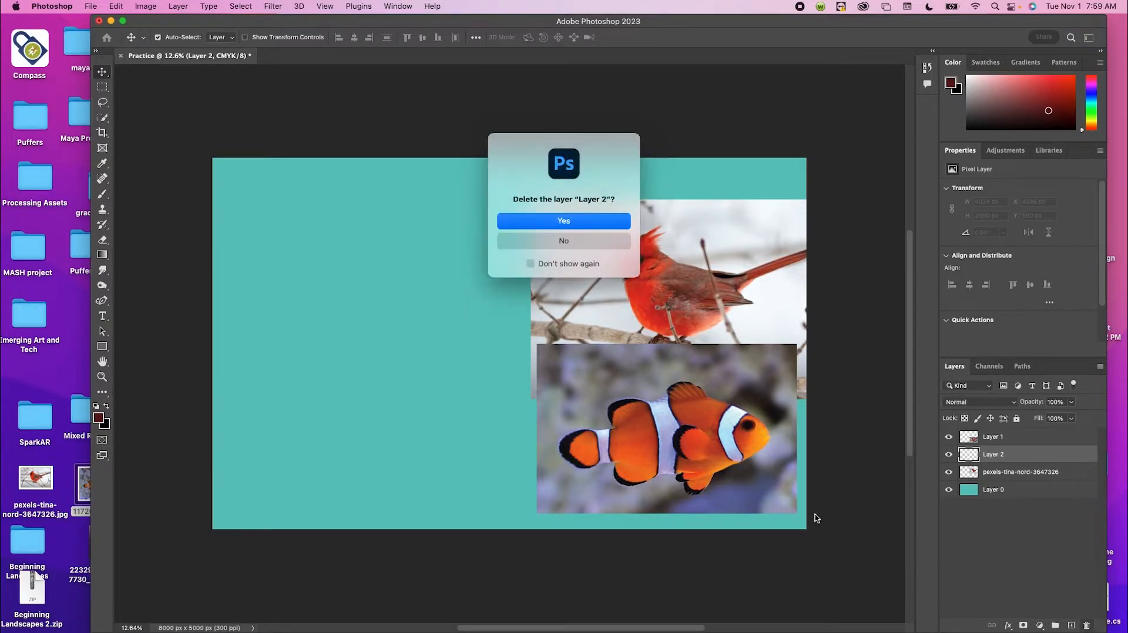
{"action": "left_click", "coordinate": [563, 222]}
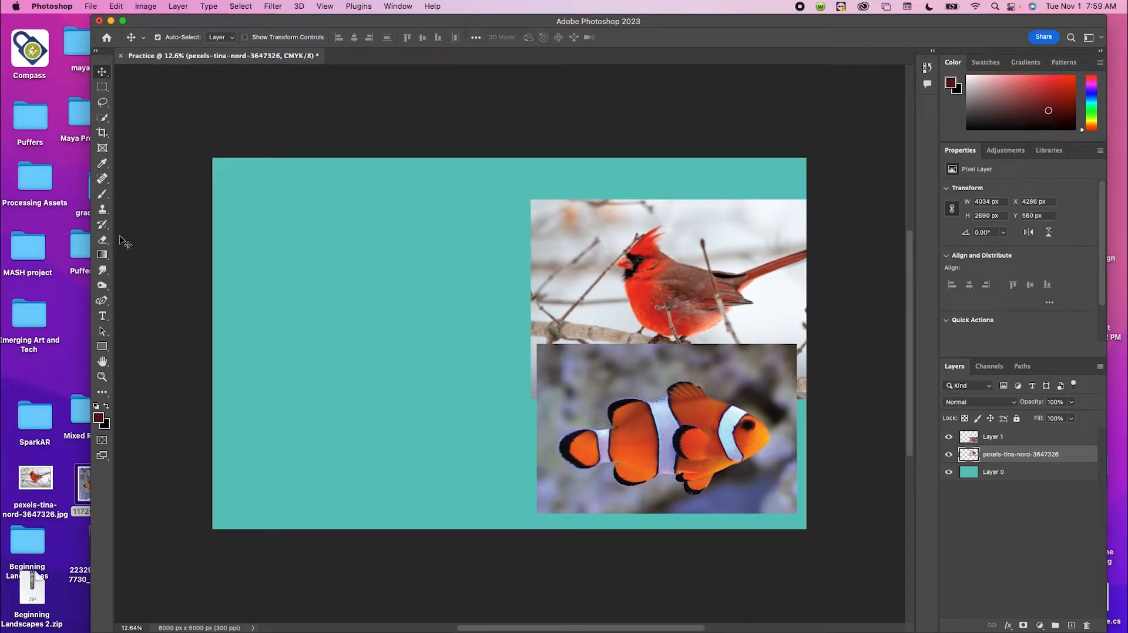
Move the clownfish cutout to the canvas's upper left, at about X 223 px, Y 364 px.
{"action": "left_click_drag", "start_coordinate": [657, 430], "coordinate": [349, 271]}
Cut an elliptical marquee area of about 3406 × 2278 px around the cardinal out of the cardinal photo layer.
{"action": "left_click", "coordinate": [103, 88]}
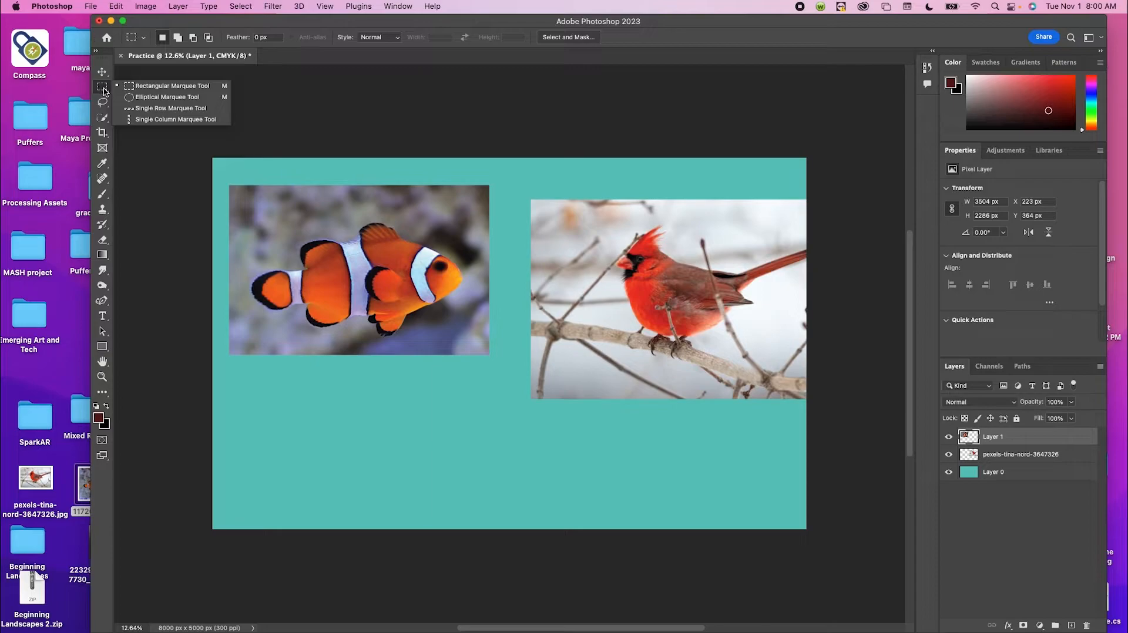
{"action": "left_click", "coordinate": [147, 97]}
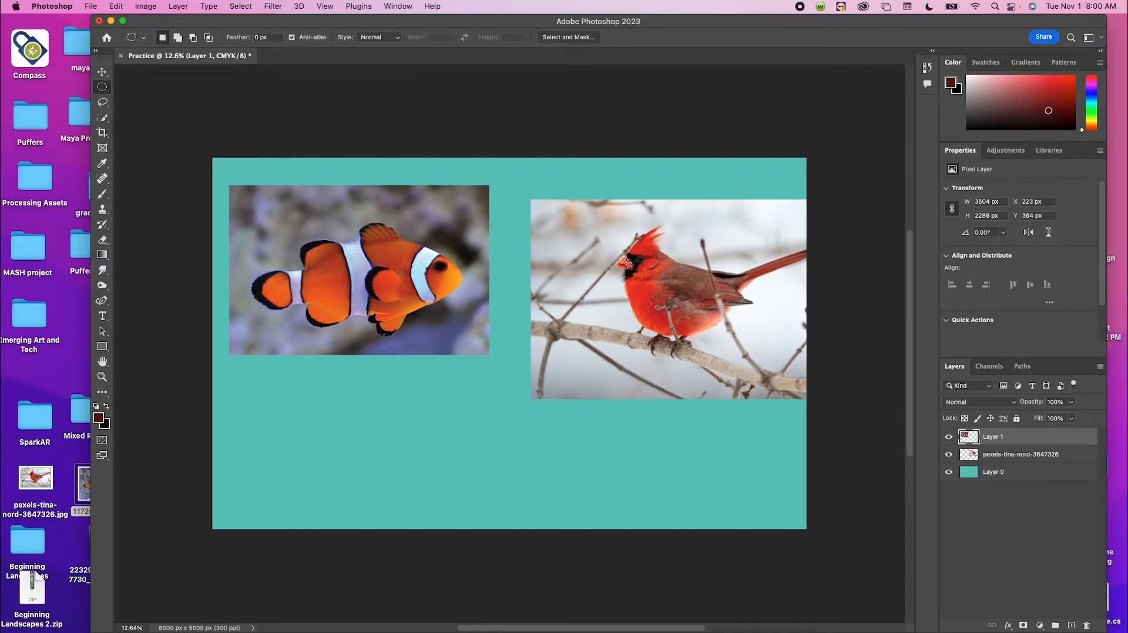
{"action": "left_click_drag", "start_coordinate": [555, 214], "coordinate": [809, 383]}
{"action": "key", "text": "super+x"}
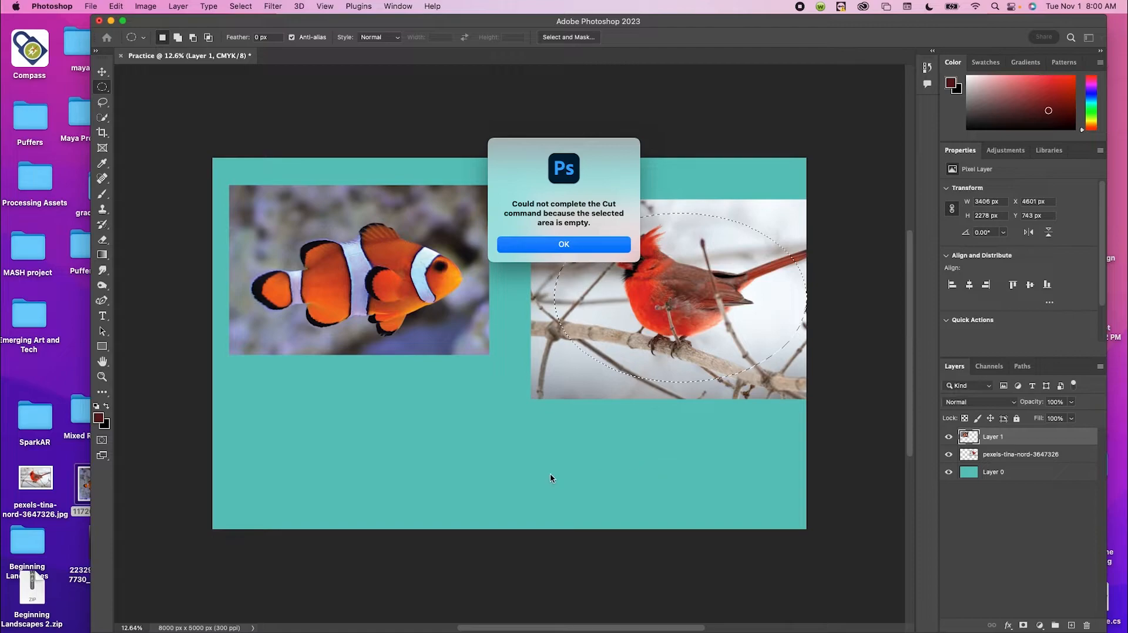
{"action": "left_click", "coordinate": [526, 244]}
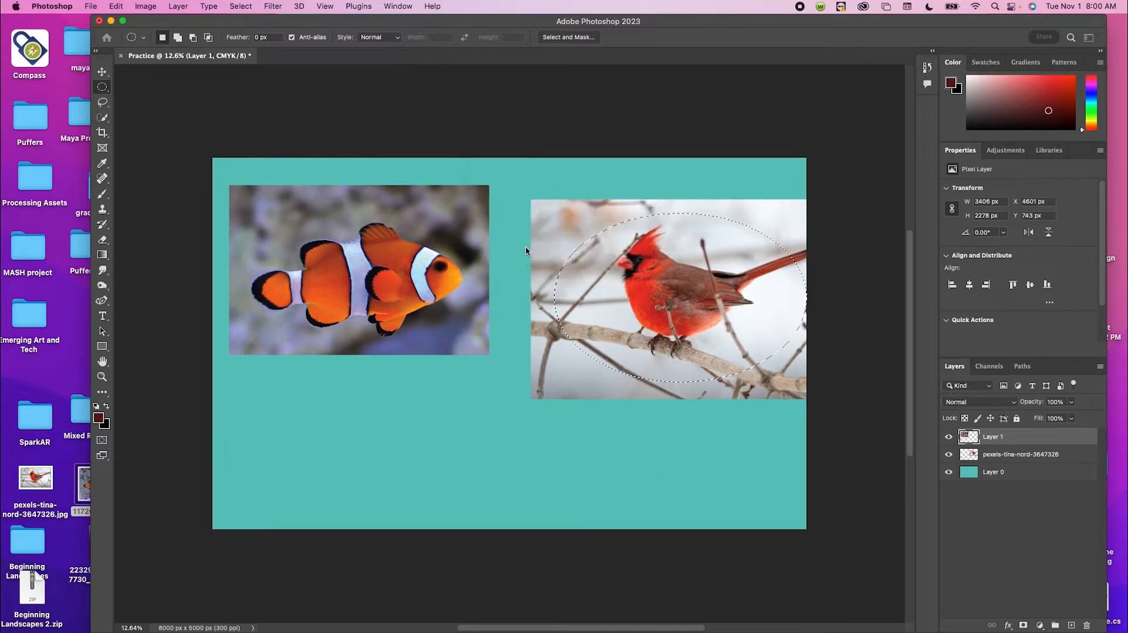
{"action": "left_click", "coordinate": [988, 457]}
{"action": "key", "text": "super+x"}
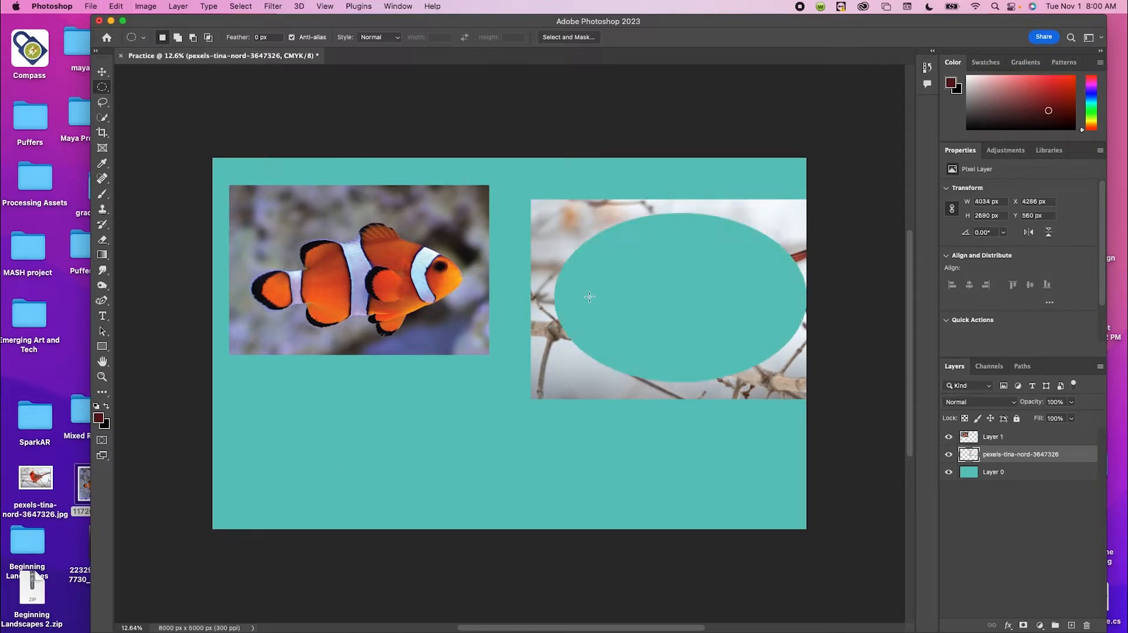
Paste the oval cardinal cutout as a new layer and move it below the clownfish.
{"action": "key", "text": "super+v"}
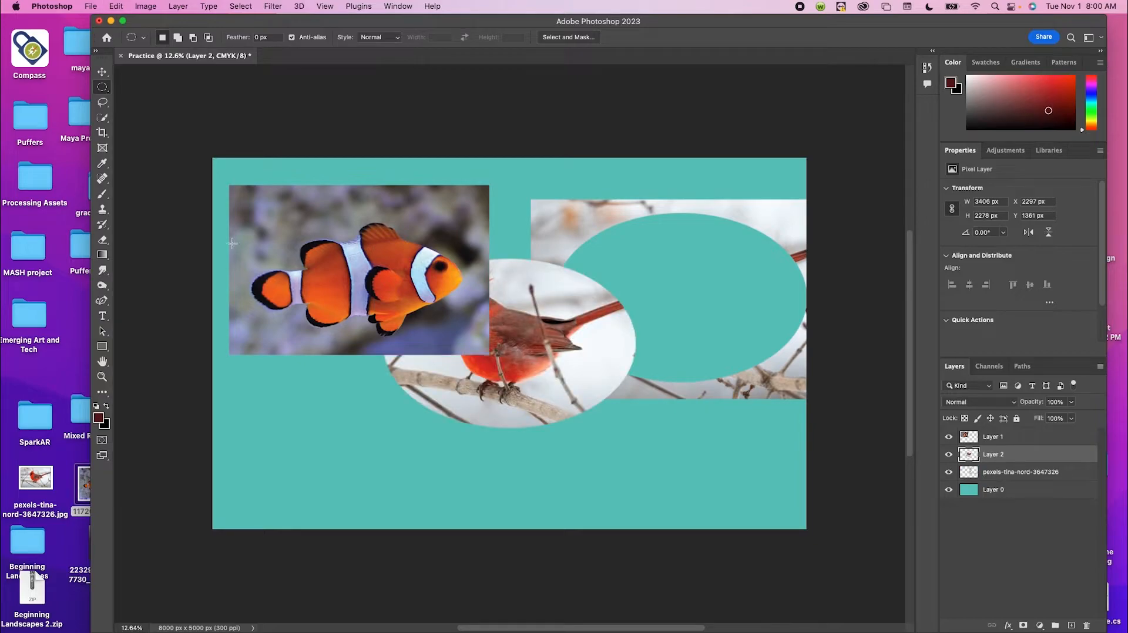
{"action": "left_click", "coordinate": [102, 71]}
{"action": "left_click_drag", "start_coordinate": [551, 368], "coordinate": [451, 466]}
Delete the leftover cardinal photo layer and move the oval cardinal about 3262 px right and 2268 px up.
{"action": "left_click", "coordinate": [992, 476]}
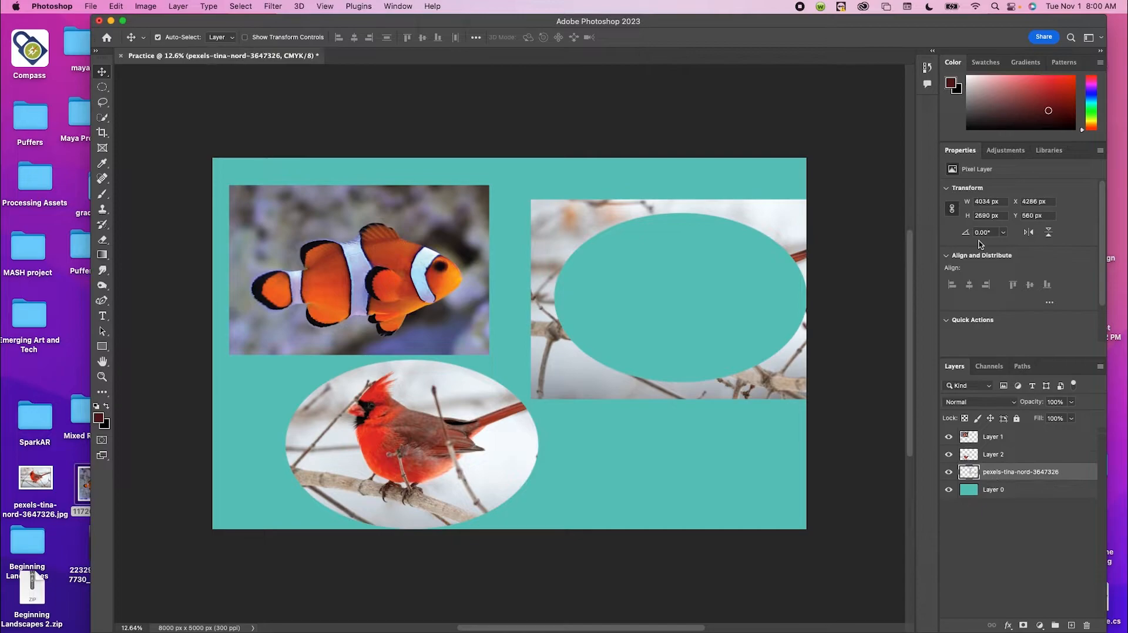
{"action": "key", "text": "Delete"}
{"action": "left_click_drag", "start_coordinate": [376, 448], "coordinate": [618, 280]}
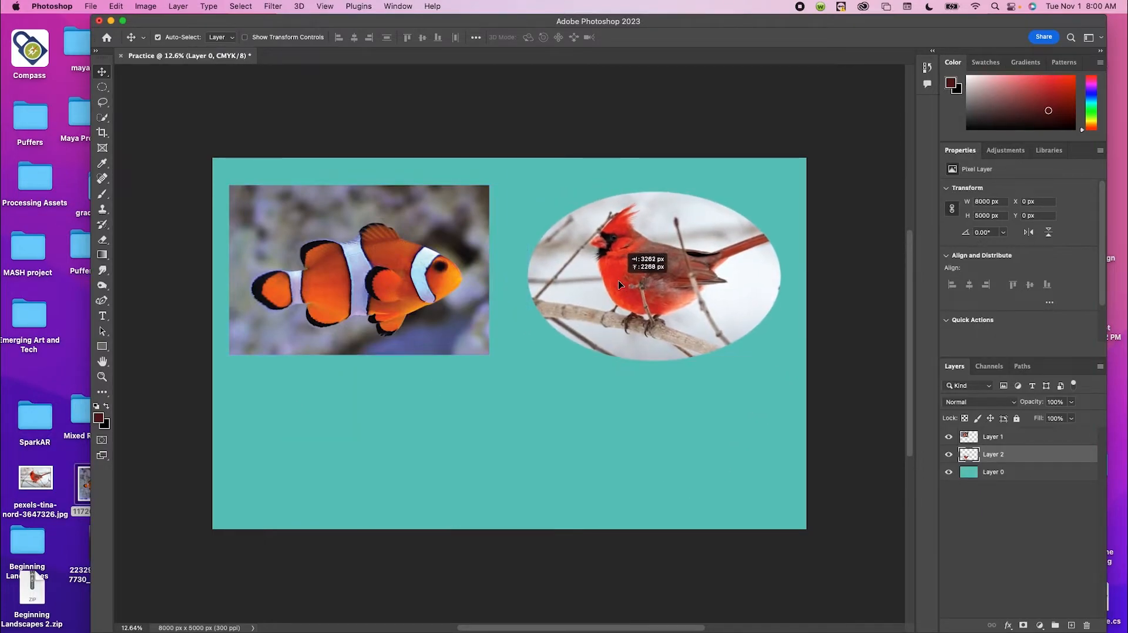
Trace the clownfish's outline with the Lasso tool, about 2914 × 1528 px, and set the tool to add to the selection.
{"action": "left_click", "coordinate": [102, 102]}
{"action": "mouse_move", "coordinate": [303, 275]}
{"action": "left_mouse_down"}
{"action": "mouse_move", "coordinate": [254, 283]}
{"action": "mouse_move", "coordinate": [257, 305]}
{"action": "mouse_move", "coordinate": [307, 303]}
{"action": "mouse_move", "coordinate": [320, 330]}
{"action": "mouse_move", "coordinate": [368, 316]}
{"action": "mouse_move", "coordinate": [375, 335]}
{"action": "mouse_move", "coordinate": [393, 336]}
{"action": "mouse_move", "coordinate": [464, 285]}
{"action": "mouse_move", "coordinate": [467, 270]}
{"action": "mouse_move", "coordinate": [382, 224]}
{"action": "mouse_move", "coordinate": [367, 222]}
{"action": "mouse_move", "coordinate": [345, 248]}
{"action": "mouse_move", "coordinate": [300, 272]}
{"action": "left_mouse_up"}
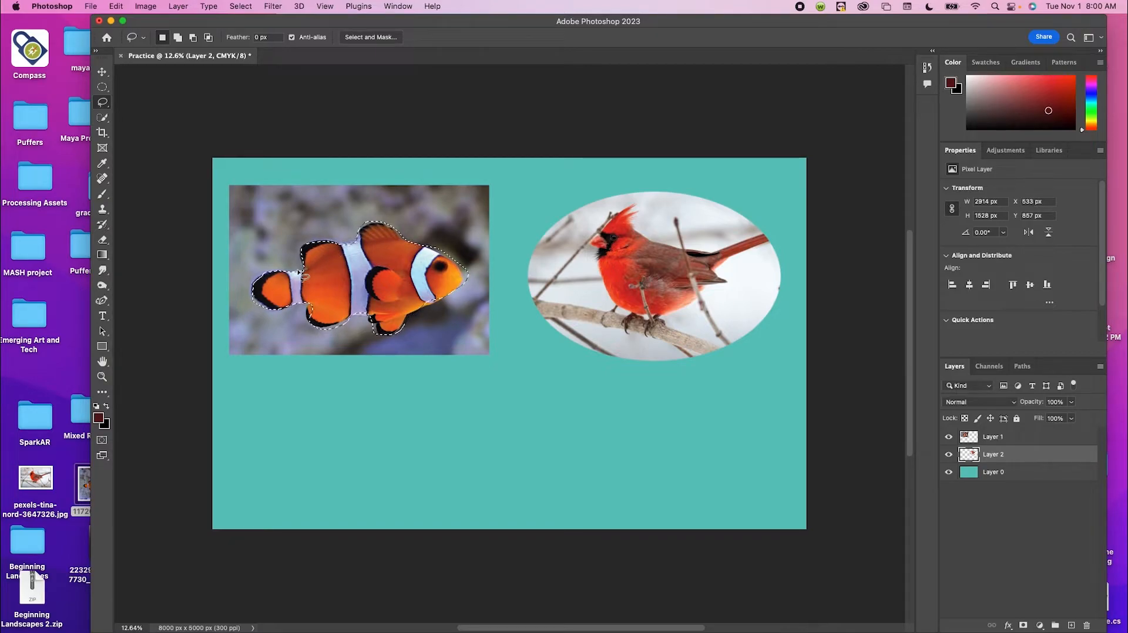
{"action": "left_click", "coordinate": [177, 37]}
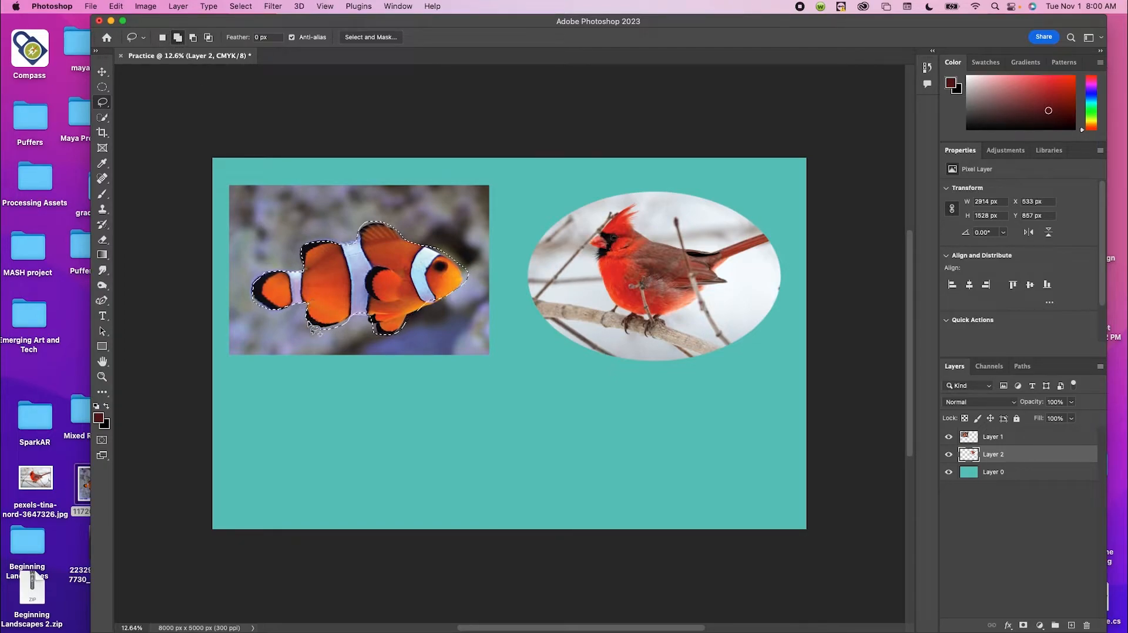
Draw a Polygonal Lasso selection about 4687 × 5006 px across the clownfish and the cardinal, and deselect it.
{"action": "left_click", "coordinate": [107, 104]}
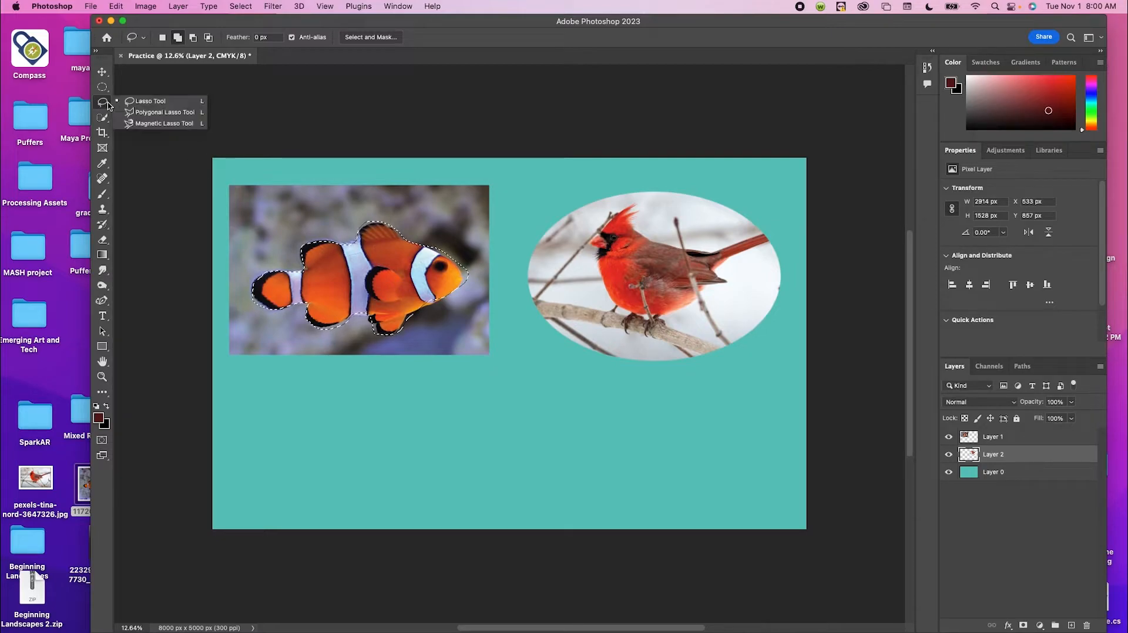
{"action": "left_click", "coordinate": [135, 112]}
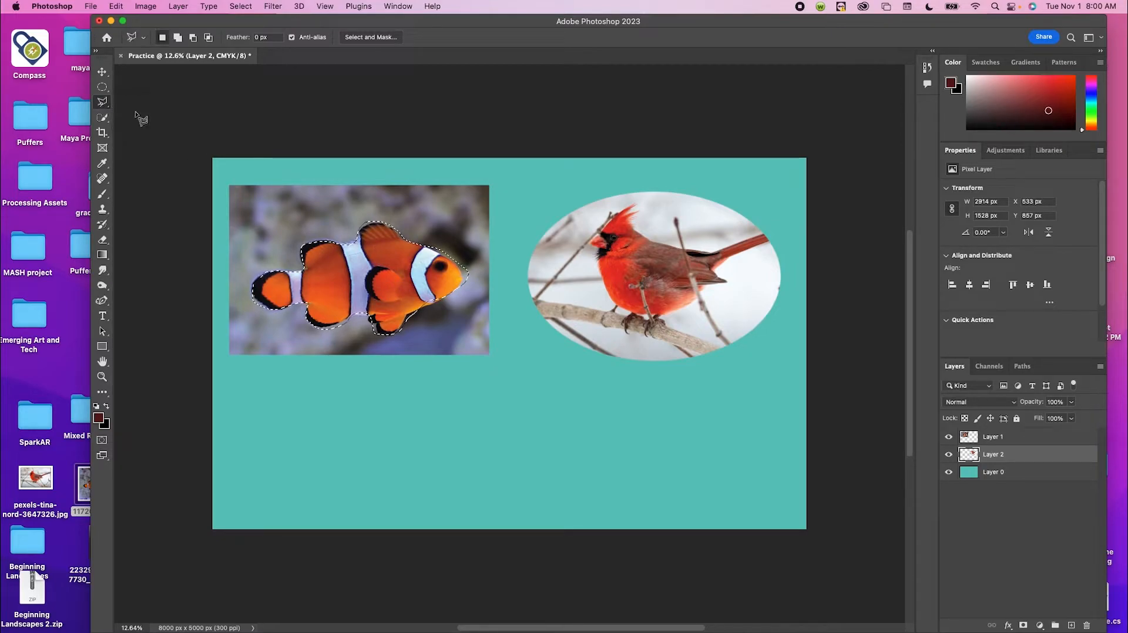
{"action": "left_click", "coordinate": [425, 433]}
{"action": "left_click", "coordinate": [613, 470]}
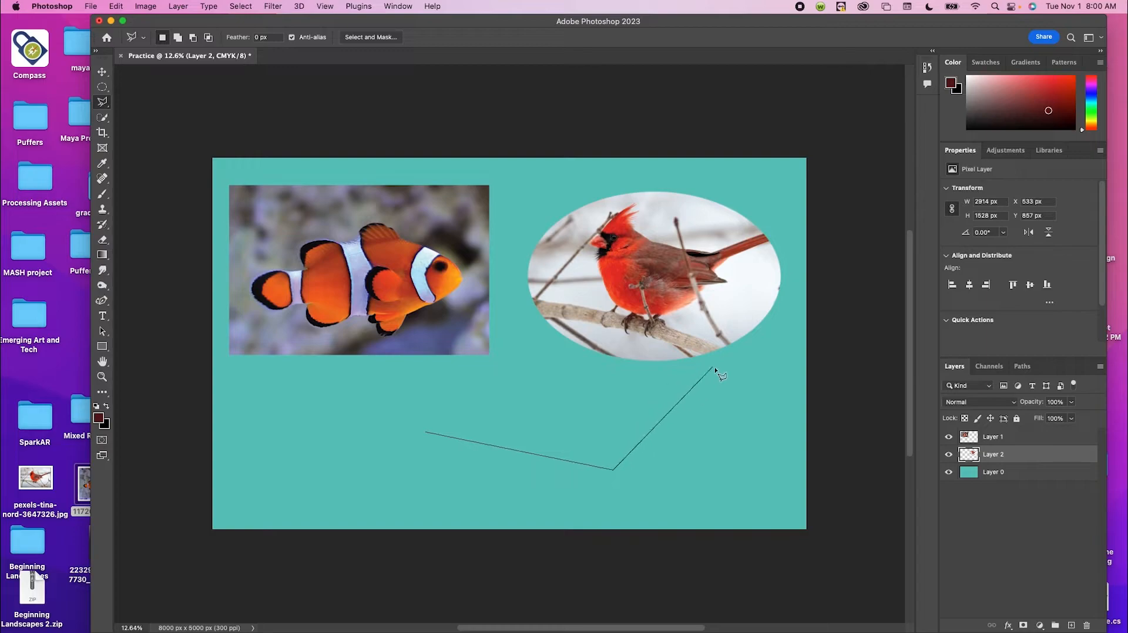
{"action": "left_click", "coordinate": [720, 367]}
{"action": "left_click", "coordinate": [728, 234]}
{"action": "left_click", "coordinate": [564, 99]}
{"action": "left_click", "coordinate": [381, 217]}
{"action": "left_click", "coordinate": [427, 434]}
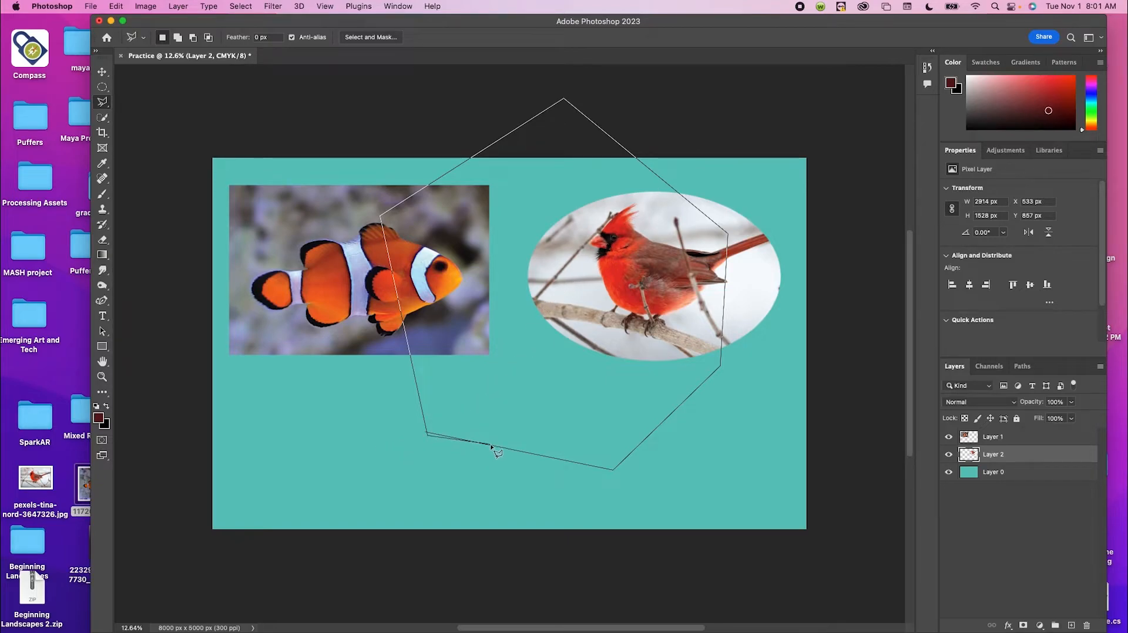
{"action": "left_click", "coordinate": [615, 468]}
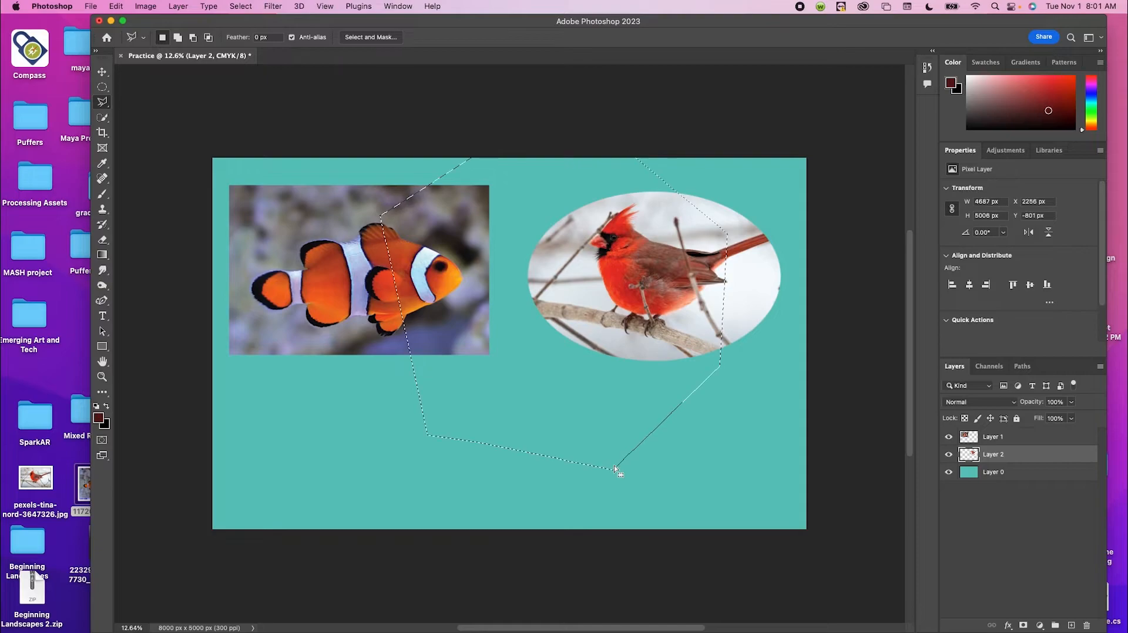
{"action": "key", "text": "super+d"}
Select the clownfish on Layer 1 with the Quick Selection tool, adding the black fin and tail edges, about 2856 × 1577 px.
{"action": "left_click", "coordinate": [103, 118]}
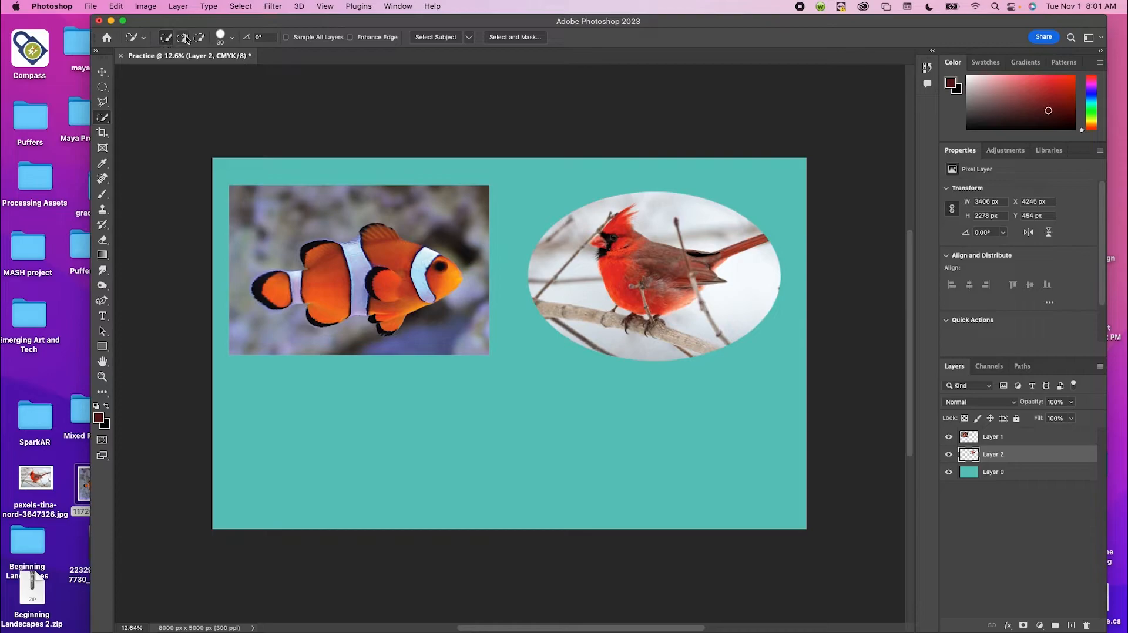
{"action": "left_click", "coordinate": [166, 37]}
{"action": "mouse_move", "coordinate": [292, 297]}
{"action": "left_mouse_down"}
{"action": "mouse_move", "coordinate": [320, 253]}
{"action": "mouse_move", "coordinate": [332, 268]}
{"action": "mouse_move", "coordinate": [421, 253]}
{"action": "mouse_move", "coordinate": [392, 306]}
{"action": "mouse_move", "coordinate": [300, 328]}
{"action": "mouse_move", "coordinate": [504, 415]}
{"action": "left_mouse_up"}
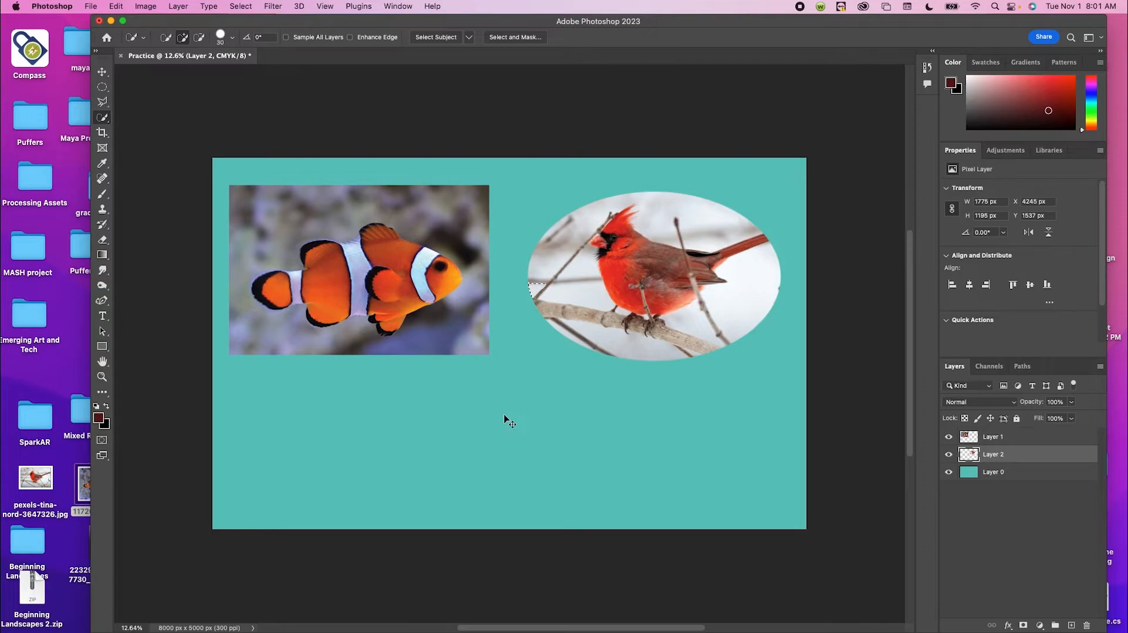
{"action": "left_click", "coordinate": [973, 437]}
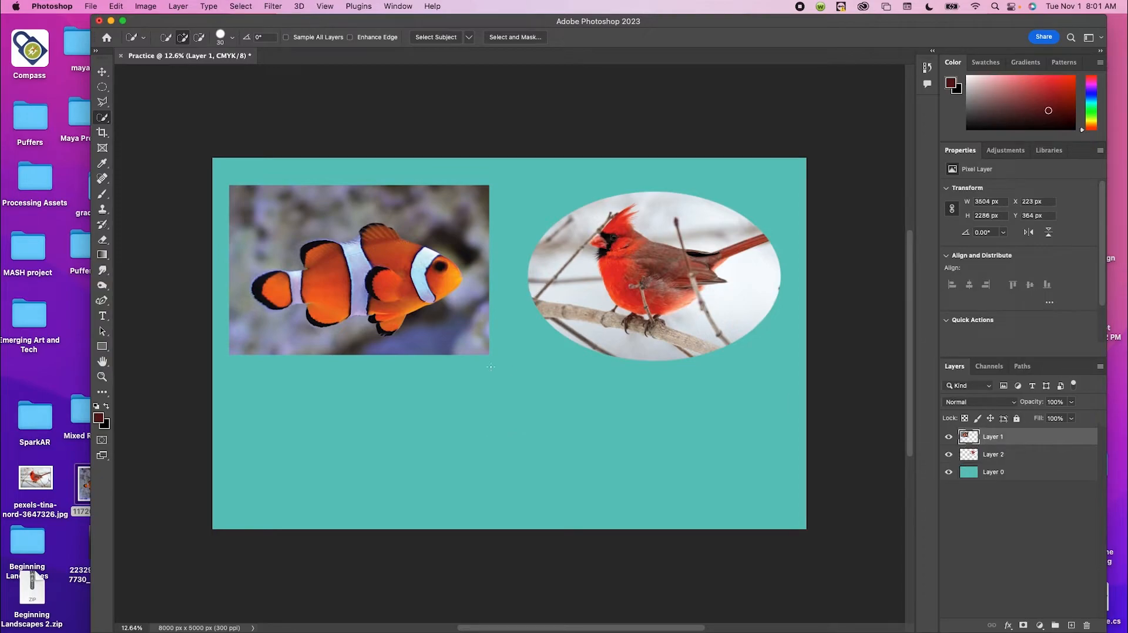
{"action": "mouse_move", "coordinate": [264, 288]}
{"action": "left_mouse_down"}
{"action": "mouse_move", "coordinate": [325, 284]}
{"action": "mouse_move", "coordinate": [328, 268]}
{"action": "mouse_move", "coordinate": [380, 290]}
{"action": "mouse_move", "coordinate": [398, 265]}
{"action": "mouse_move", "coordinate": [443, 285]}
{"action": "left_mouse_up"}
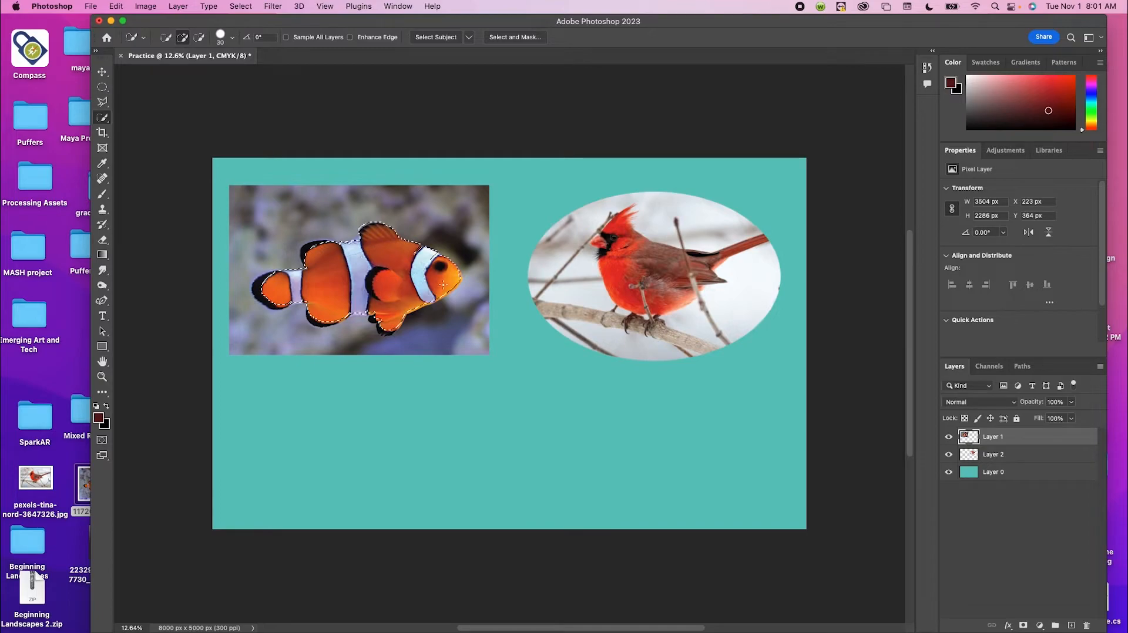
{"action": "left_click_drag", "start_coordinate": [379, 320], "coordinate": [386, 336]}
{"action": "left_click", "coordinate": [334, 311]}
{"action": "left_click_drag", "start_coordinate": [307, 259], "coordinate": [305, 249]}
{"action": "left_click_drag", "start_coordinate": [259, 292], "coordinate": [257, 283]}
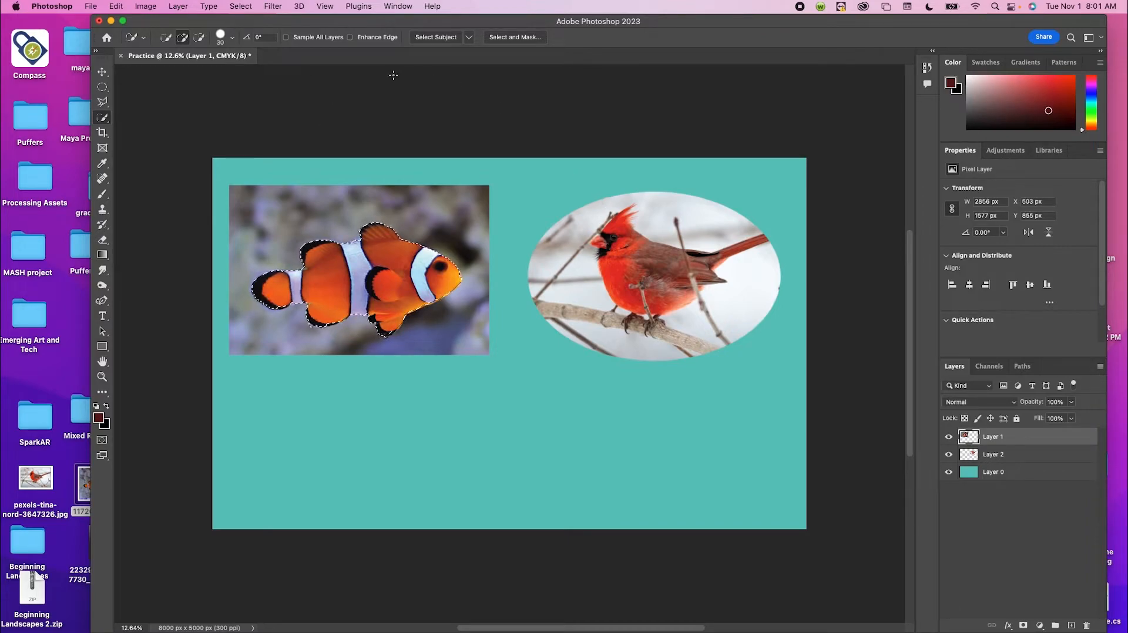
{"action": "left_click", "coordinate": [107, 121]}
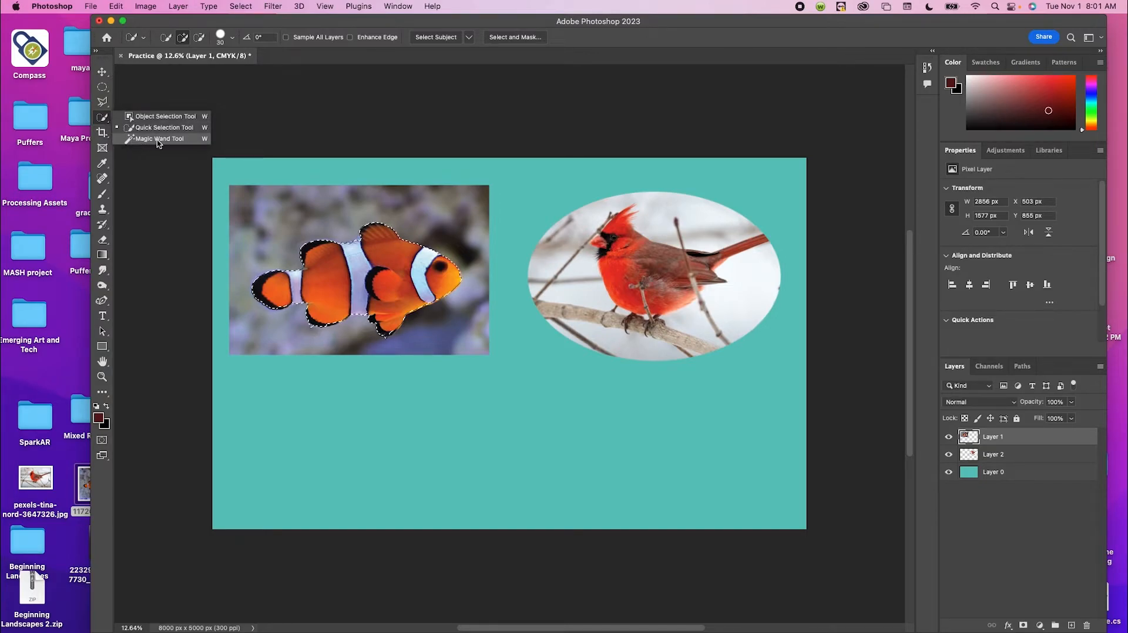
{"action": "left_click", "coordinate": [102, 123]}
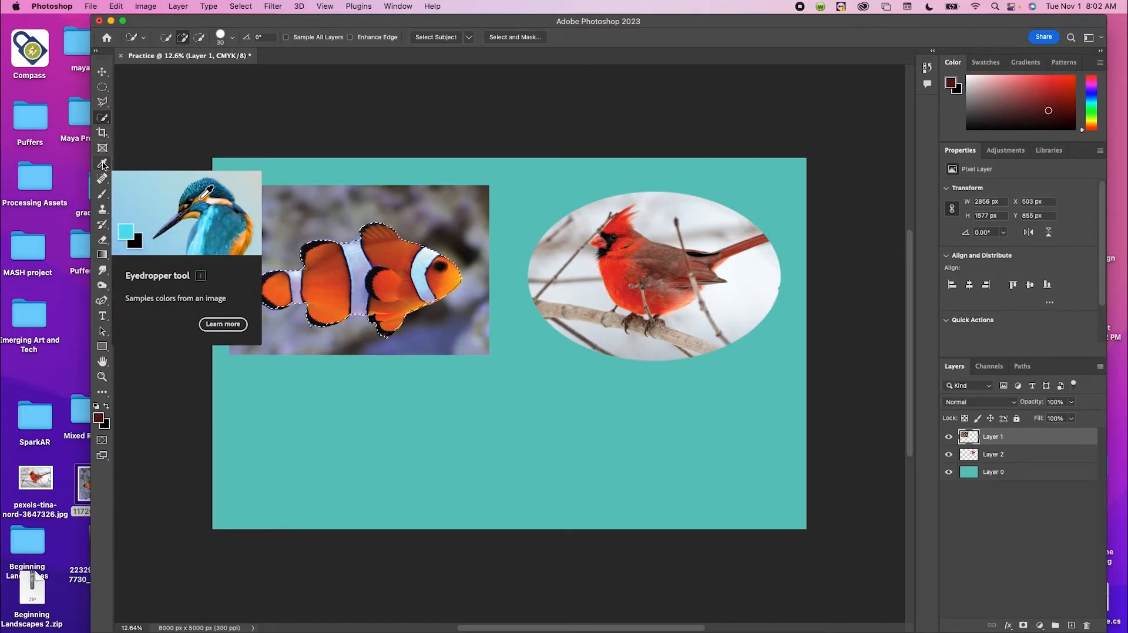
Sample the orange of the clownfish's body as the foreground colour with the Eyedropper tool.
{"action": "left_click", "coordinate": [103, 164]}
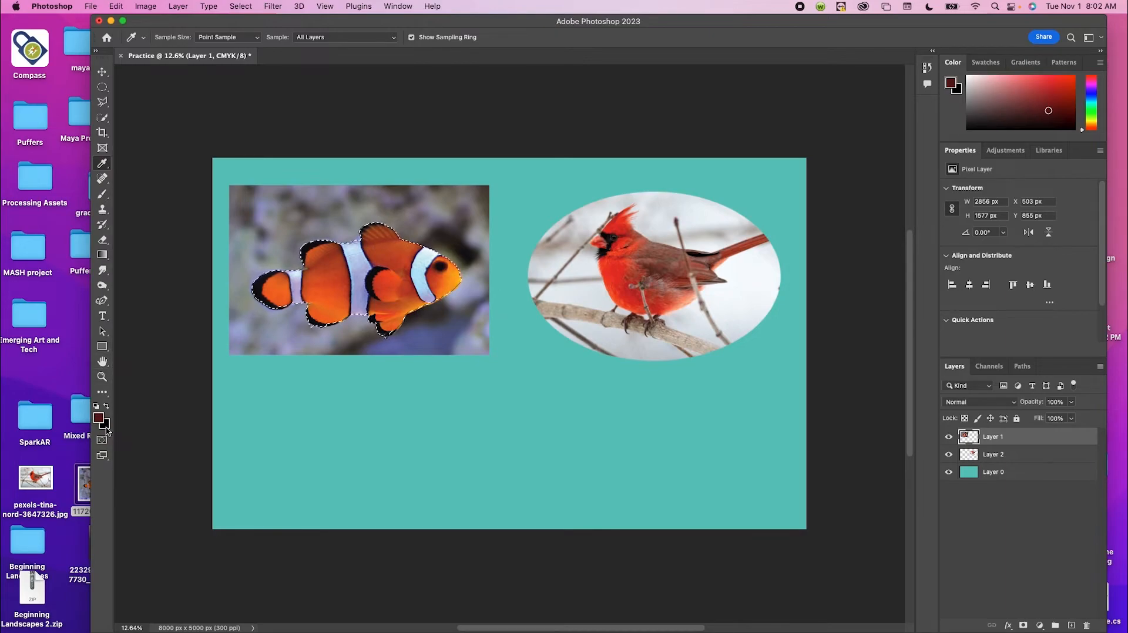
{"action": "left_click", "coordinate": [338, 293]}
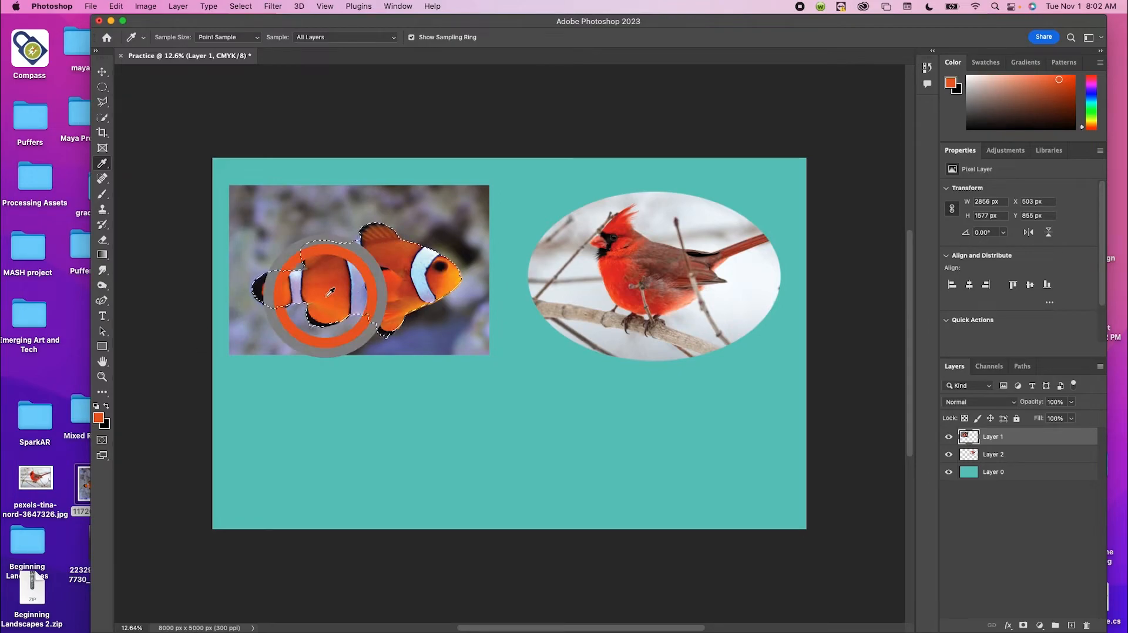
{"action": "left_click_drag", "start_coordinate": [332, 286], "coordinate": [404, 259]}
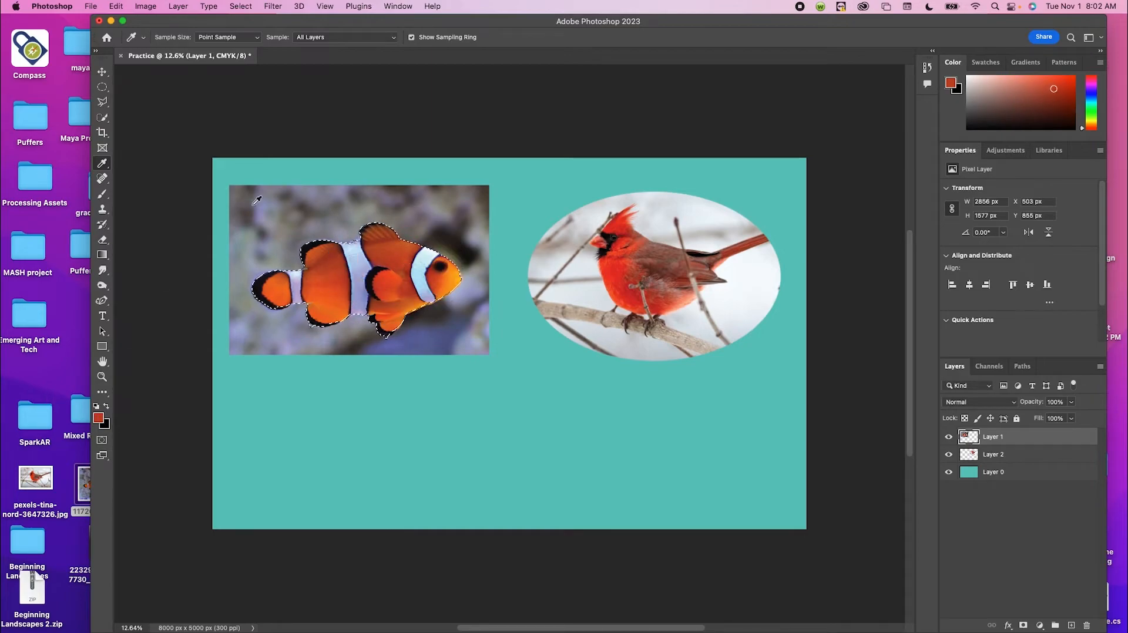
{"action": "left_click", "coordinate": [336, 298]}
Choose the Brush tool, set its size to 146 px and collapse the General Brushes group.
{"action": "left_click", "coordinate": [101, 178]}
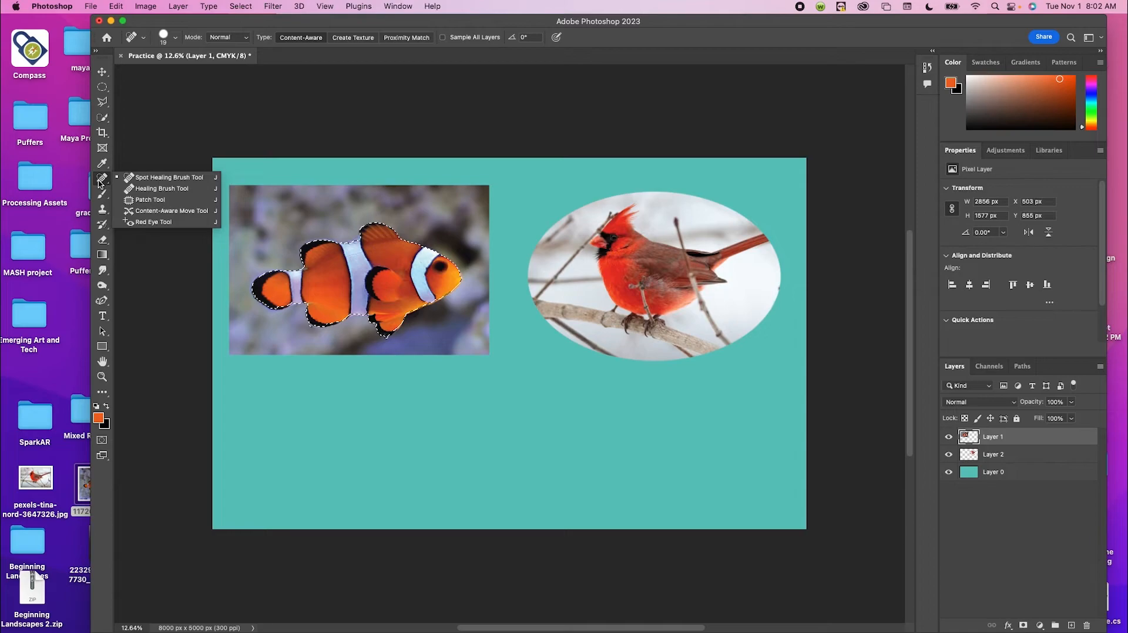
{"action": "left_click", "coordinate": [102, 195]}
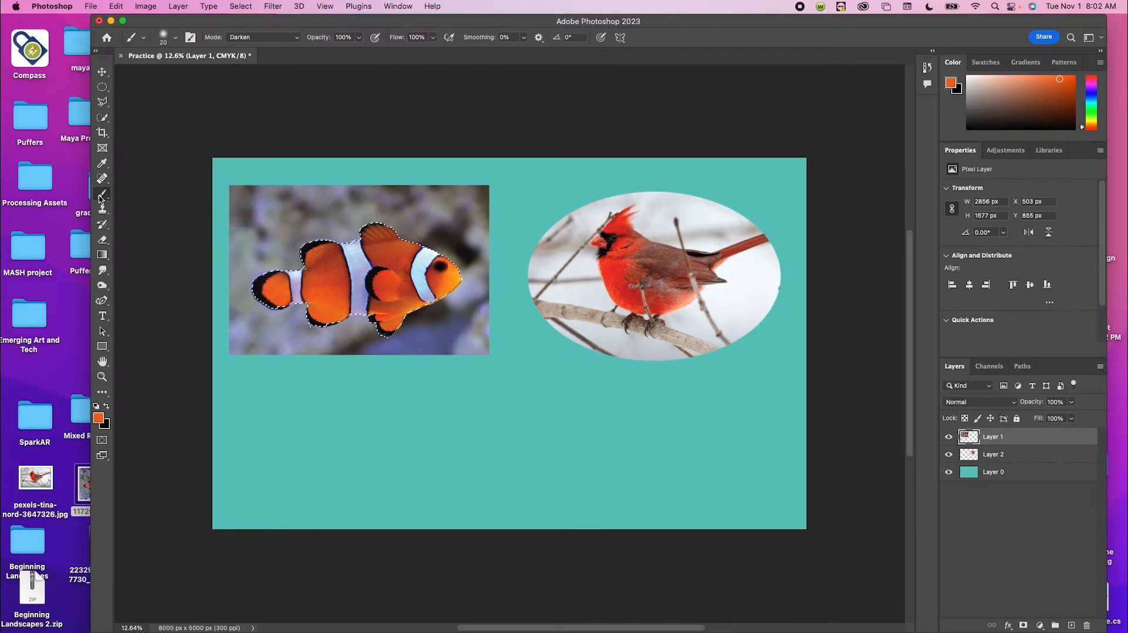
{"action": "left_click", "coordinate": [176, 39]}
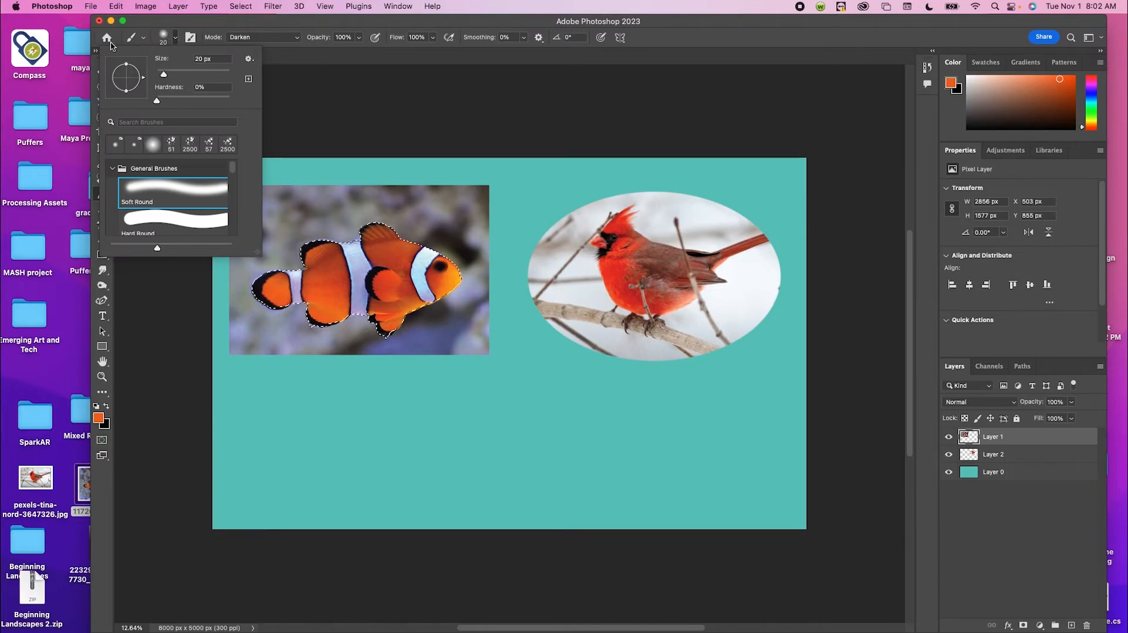
{"action": "mouse_move", "coordinate": [164, 74]}
{"action": "left_mouse_down"}
{"action": "mouse_move", "coordinate": [217, 74]}
{"action": "mouse_move", "coordinate": [202, 75]}
{"action": "left_mouse_up"}
{"action": "mouse_move", "coordinate": [128, 92]}
{"action": "left_mouse_down"}
{"action": "mouse_move", "coordinate": [126, 82]}
{"action": "mouse_move", "coordinate": [127, 93]}
{"action": "left_mouse_up"}
{"action": "left_click", "coordinate": [113, 169]}
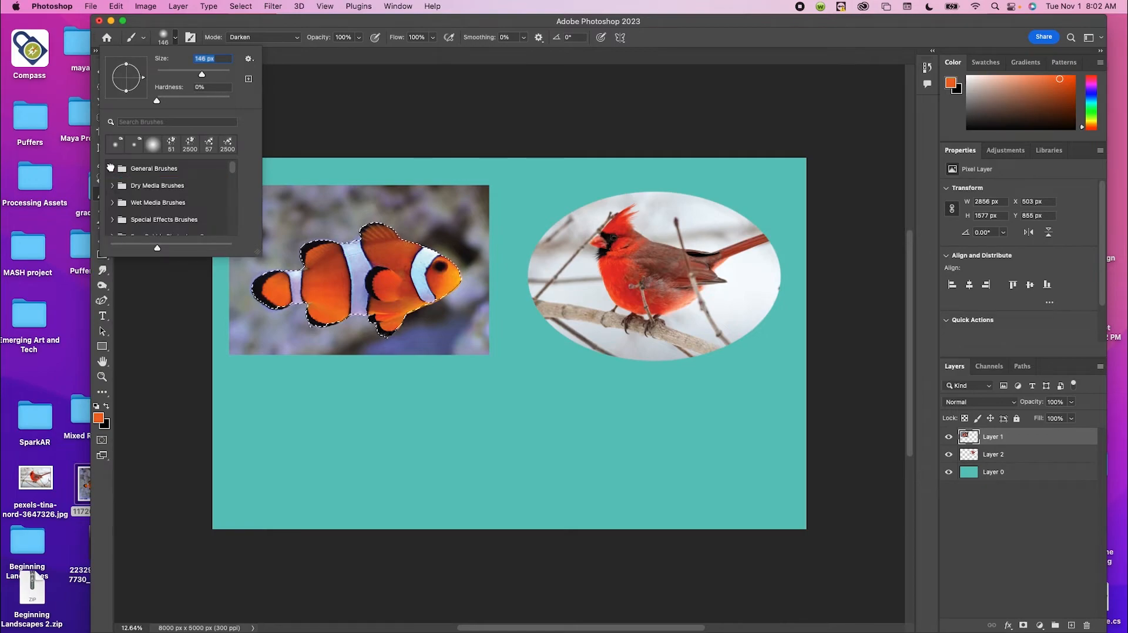
{"action": "left_click", "coordinate": [292, 24]}
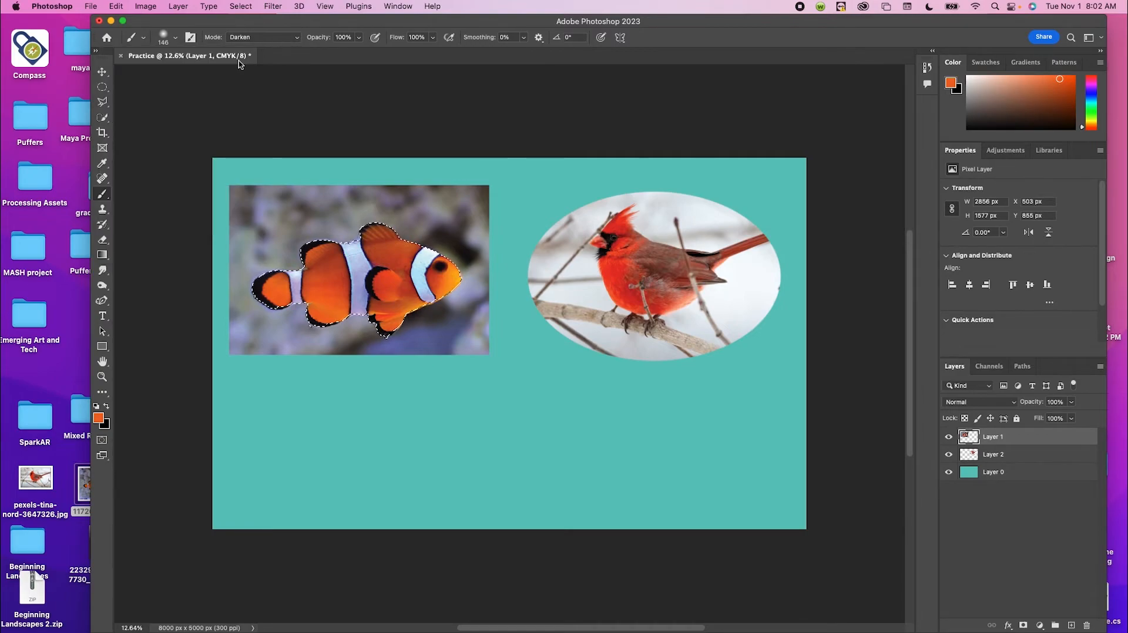
Set the Eraser to 300 px and erase most of the clownfish inside the selection.
{"action": "left_click", "coordinate": [104, 241]}
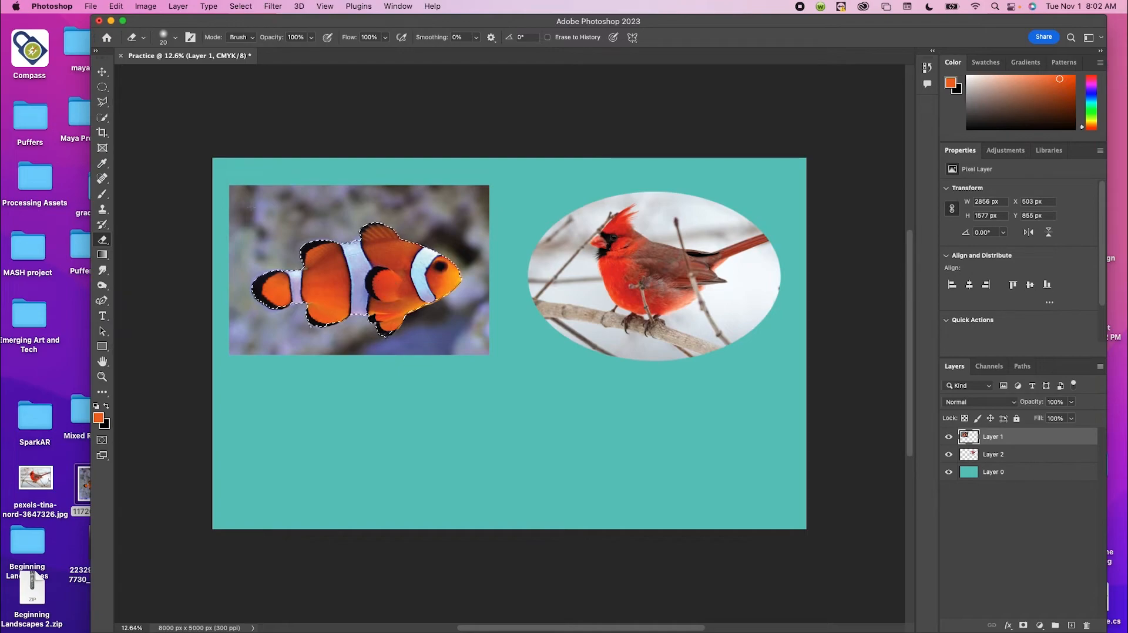
{"action": "left_click", "coordinate": [174, 38]}
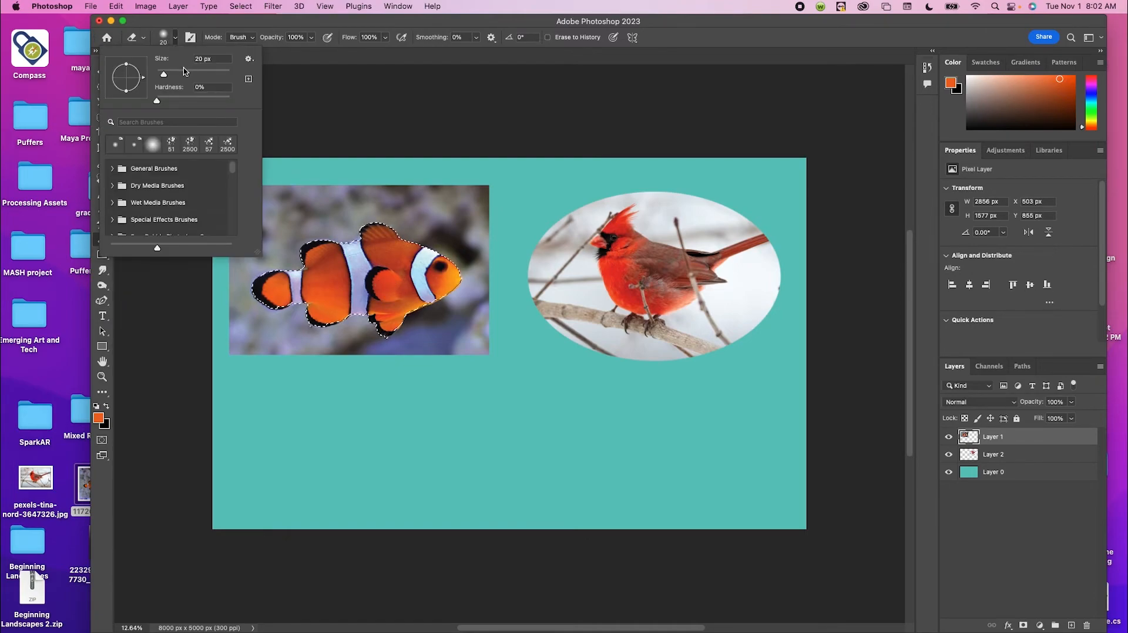
{"action": "left_click", "coordinate": [343, 103]}
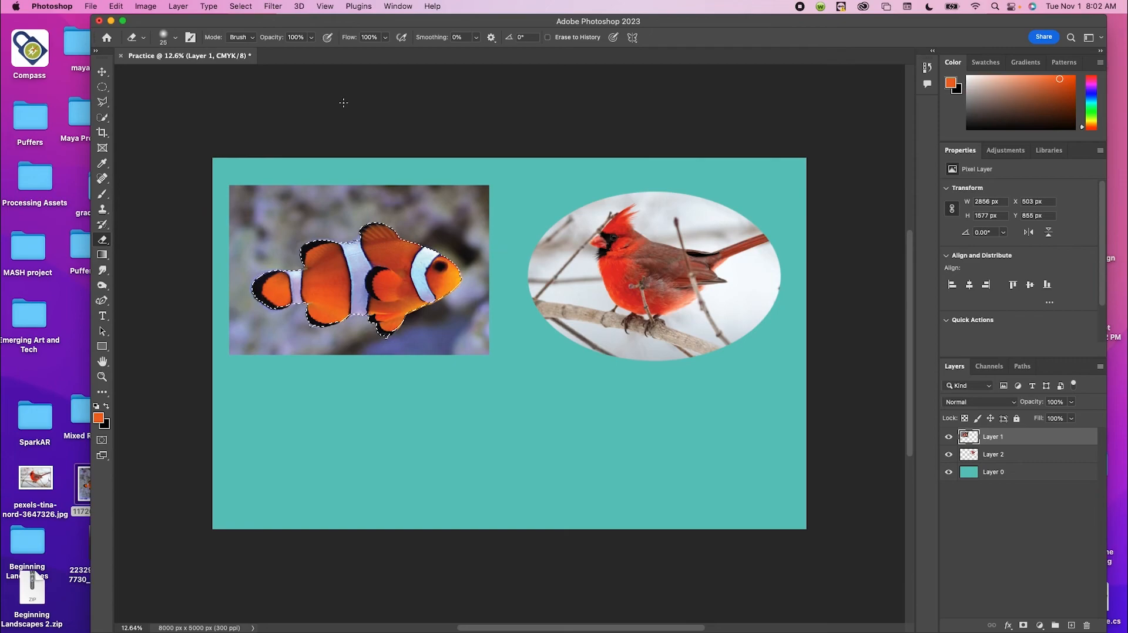
{"action": "key", "text": "bracketright"}
{"action": "key", "text": "bracketright"}
{"action": "key", "text": "bracketright"}
{"action": "key", "text": "bracketright"}
{"action": "key", "text": "bracketright"}
{"action": "key", "text": "bracketright"}
{"action": "key", "text": "bracketright"}
{"action": "key", "text": "bracketright"}
{"action": "key", "text": "bracketright"}
{"action": "key", "text": "bracketright"}
{"action": "key", "text": "bracketright"}
{"action": "key", "text": "bracketright"}
{"action": "key", "text": "bracketright"}
{"action": "key", "text": "bracketright"}
{"action": "key", "text": "bracketright"}
{"action": "key", "text": "bracketright"}
{"action": "key", "text": "bracketright"}
{"action": "key", "text": "bracketleft"}
{"action": "key", "text": "bracketleft"}
{"action": "key", "text": "bracketleft"}
{"action": "key", "text": "bracketleft"}
{"action": "key", "text": "bracketleft"}
{"action": "key", "text": "bracketleft"}
{"action": "key", "text": "bracketleft"}
{"action": "key", "text": "bracketleft"}
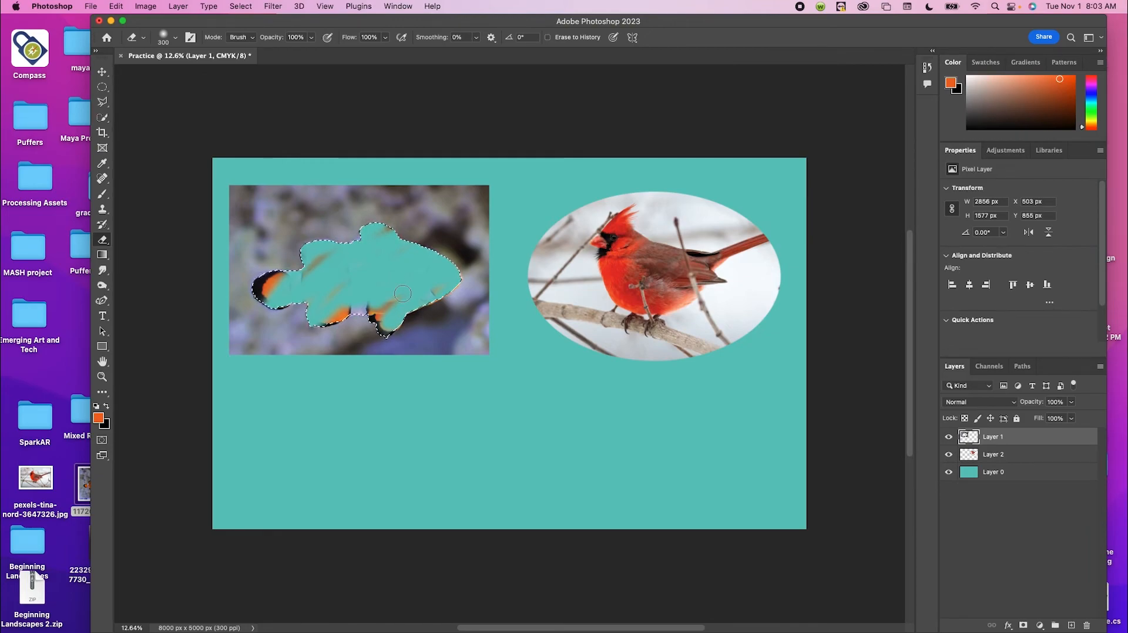
Undo the erasing of the clownfish.
{"action": "left_click", "coordinate": [117, 6]}
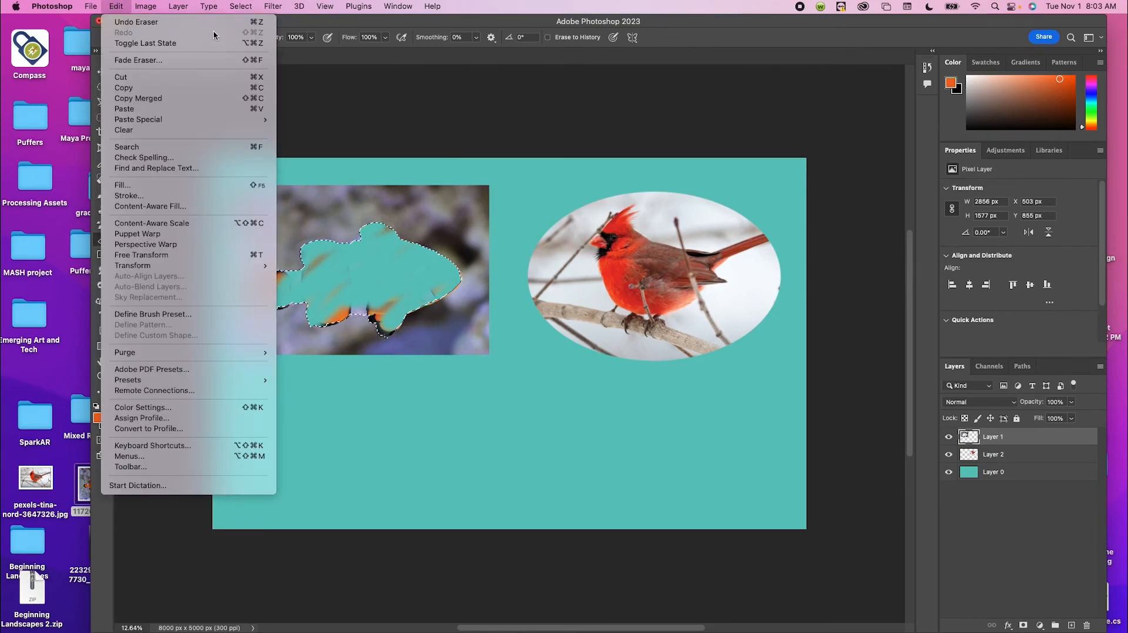
{"action": "mouse_move", "coordinate": [268, 126]}
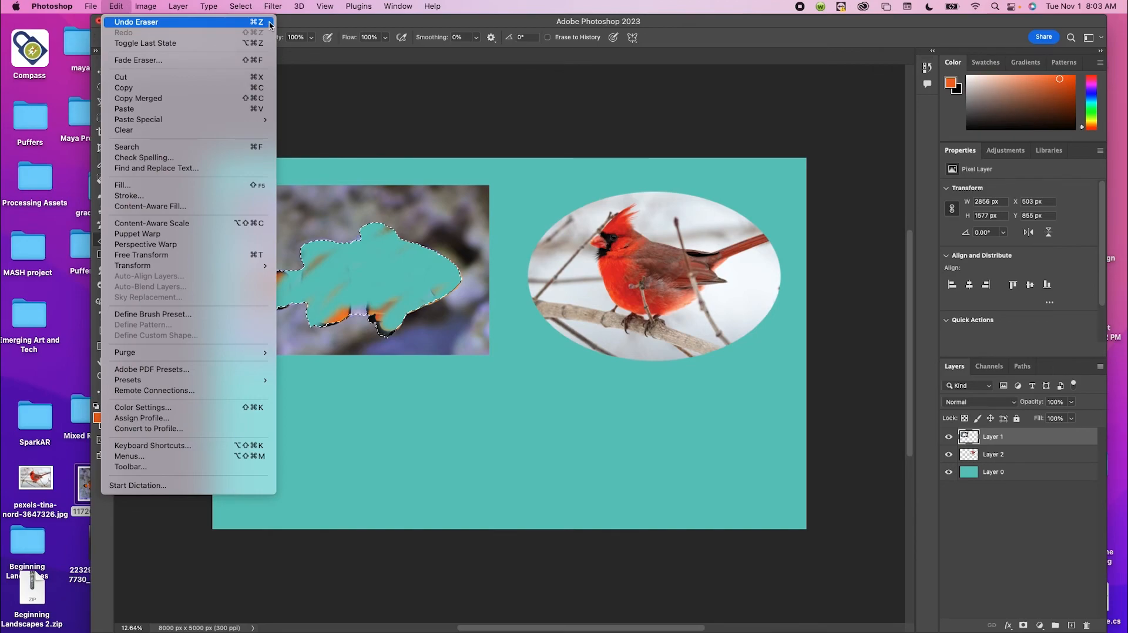
{"action": "left_click", "coordinate": [269, 22]}
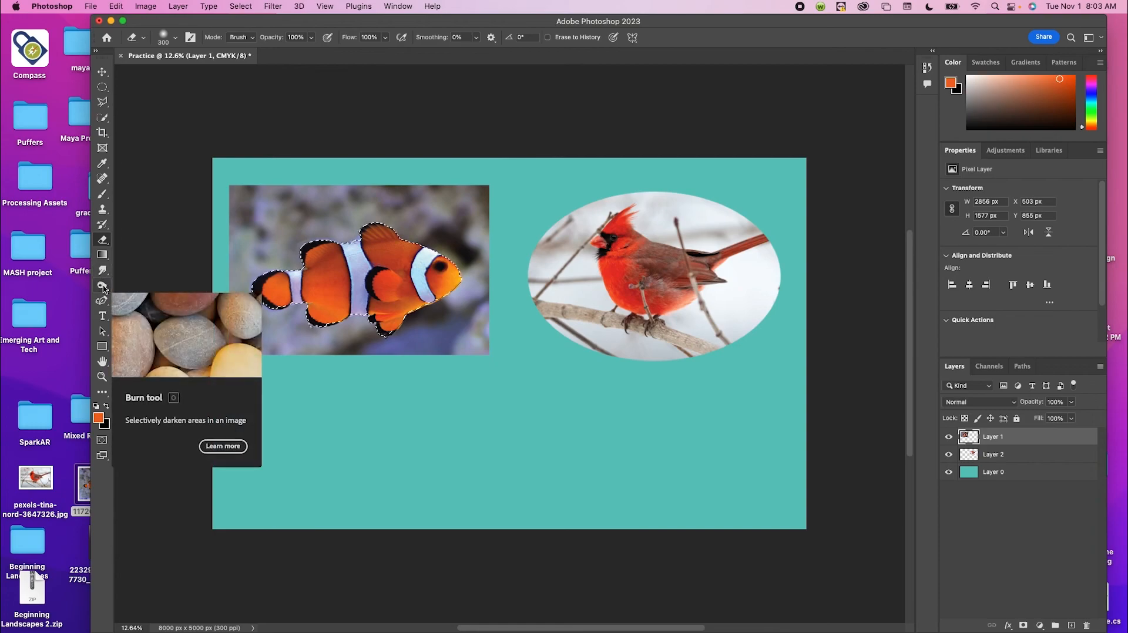
Switch to the Move tool and deselect all layers, keeping the clownfish selection outline.
{"action": "left_click", "coordinate": [101, 378]}
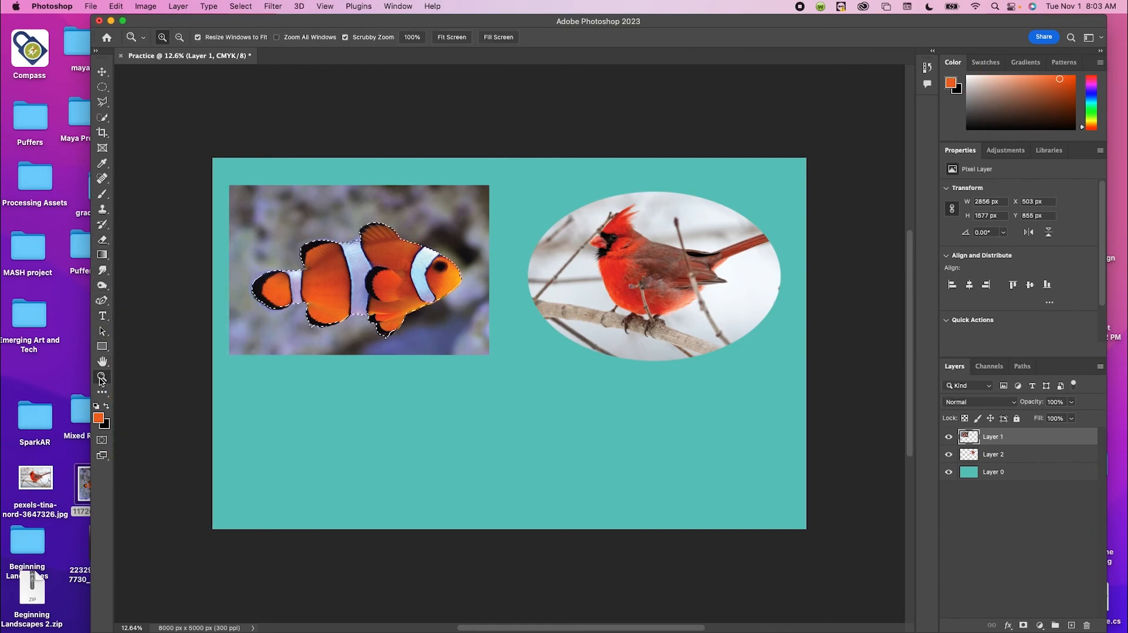
{"action": "left_click", "coordinate": [102, 73]}
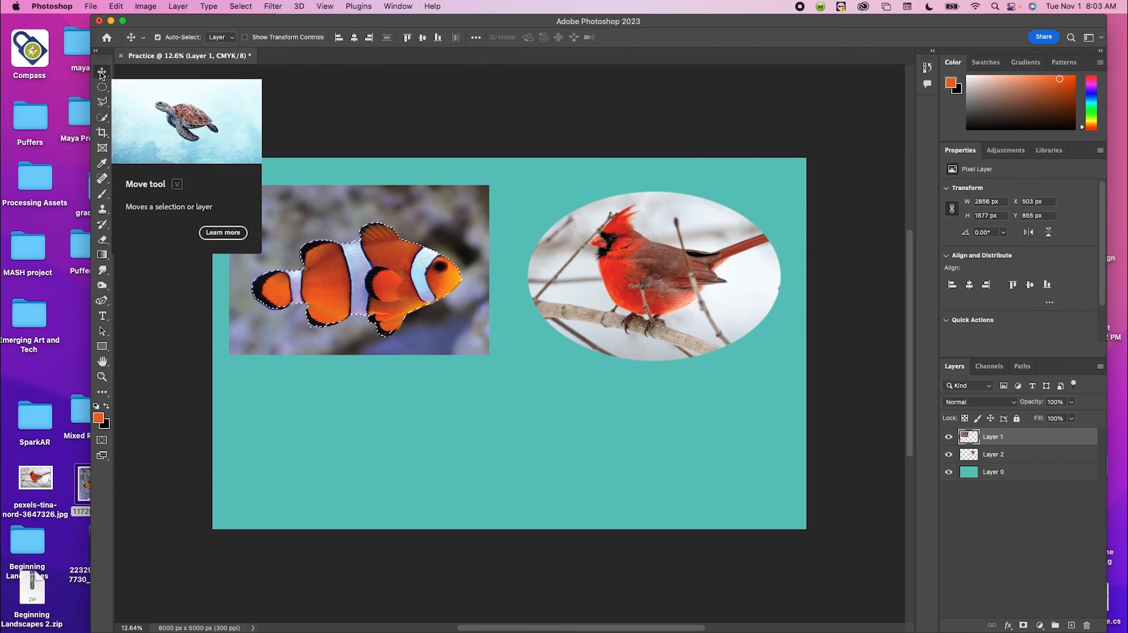
{"action": "left_click", "coordinate": [431, 123], "text": "super"}
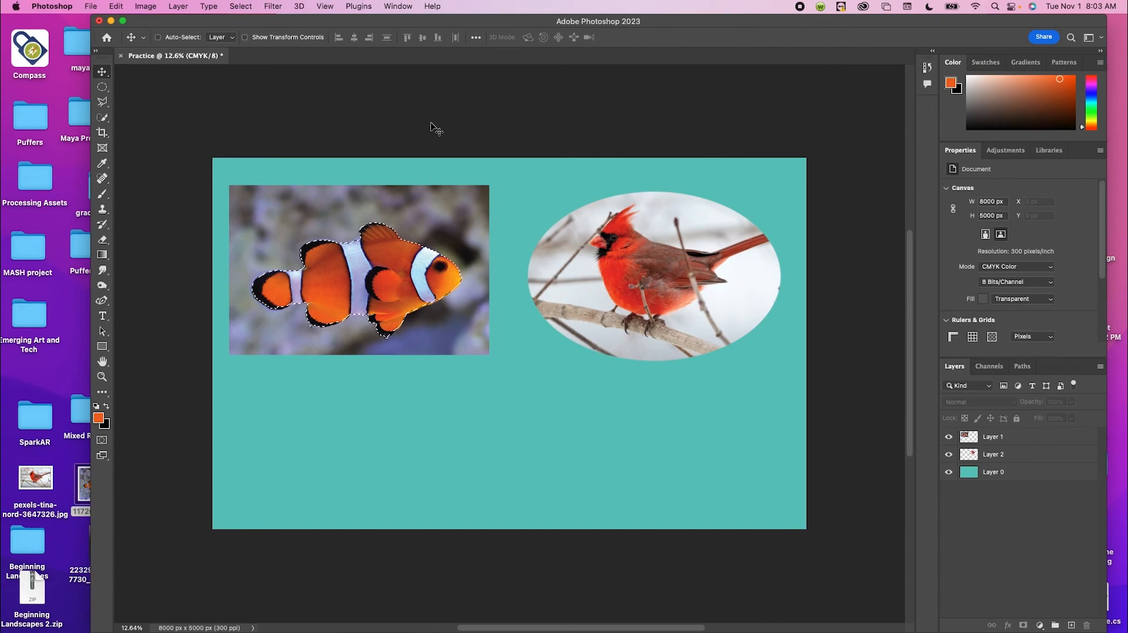
Examine the clownfish's selection outline up close at 66.67% and the whole canvas at 10.27%.
{"action": "key", "text": "super+plus"}
{"action": "key", "text": "super+plus"}
{"action": "key", "text": "super+plus"}
{"action": "key", "text": "super+plus"}
{"action": "key", "text": "super+plus"}
{"action": "scroll", "coordinate": [432, 124], "scroll_direction": "up", "scroll_amount": 8}
{"action": "scroll", "coordinate": [431, 120], "scroll_direction": "left", "scroll_amount": 10}
{"action": "scroll", "coordinate": [434, 122], "scroll_direction": "left", "scroll_amount": 5}
{"action": "scroll", "coordinate": [434, 122], "scroll_direction": "down", "scroll_amount": 5}
{"action": "scroll", "coordinate": [435, 122], "scroll_direction": "right", "scroll_amount": 4}
{"action": "key", "text": "super+minus"}
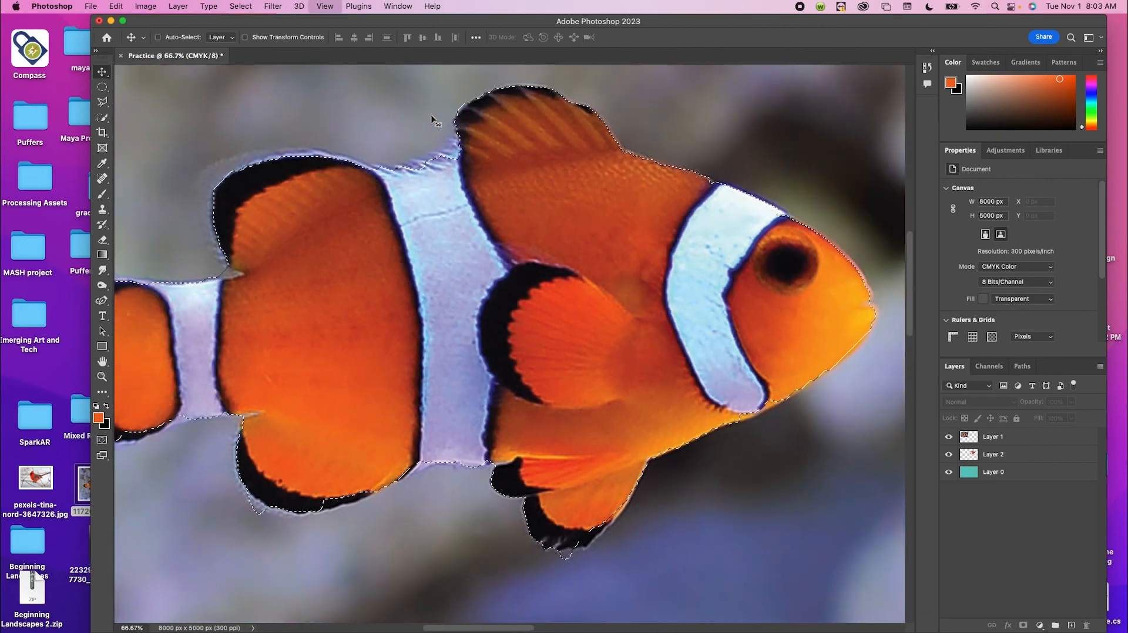
{"action": "key", "text": "super+minus"}
{"action": "key", "text": "super+minus"}
{"action": "key", "text": "super+minus"}
{"action": "key", "text": "super+minus"}
{"action": "key", "text": "super+minus"}
{"action": "key", "text": "super+minus"}
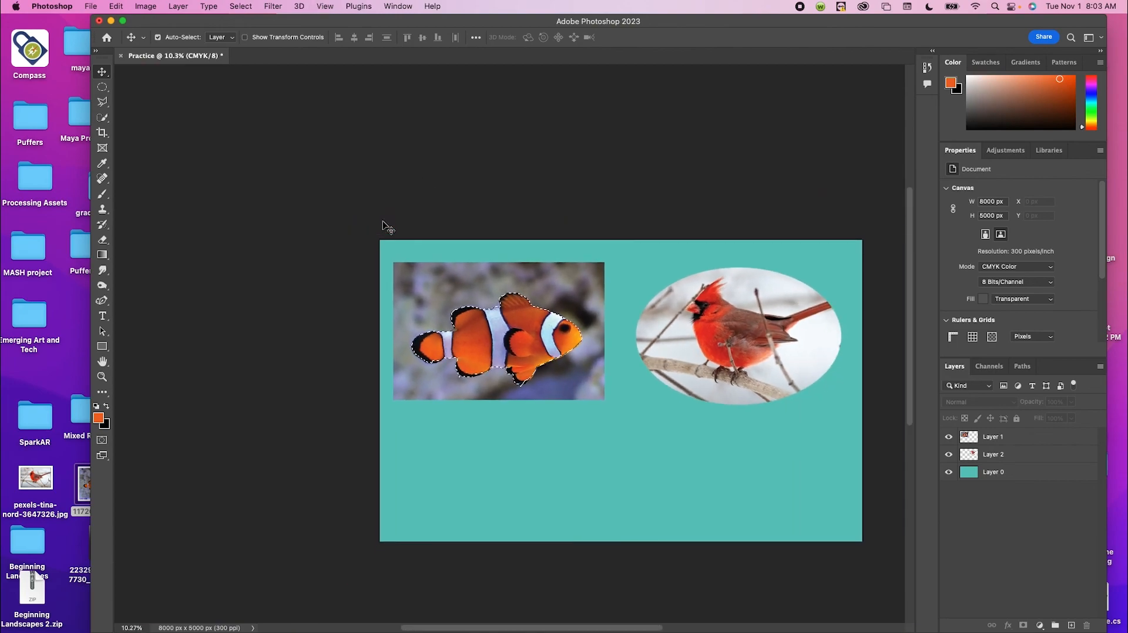
{"action": "scroll", "coordinate": [378, 227], "scroll_direction": "right", "scroll_amount": 5}
{"action": "scroll", "coordinate": [377, 227], "scroll_direction": "up", "scroll_amount": 2}
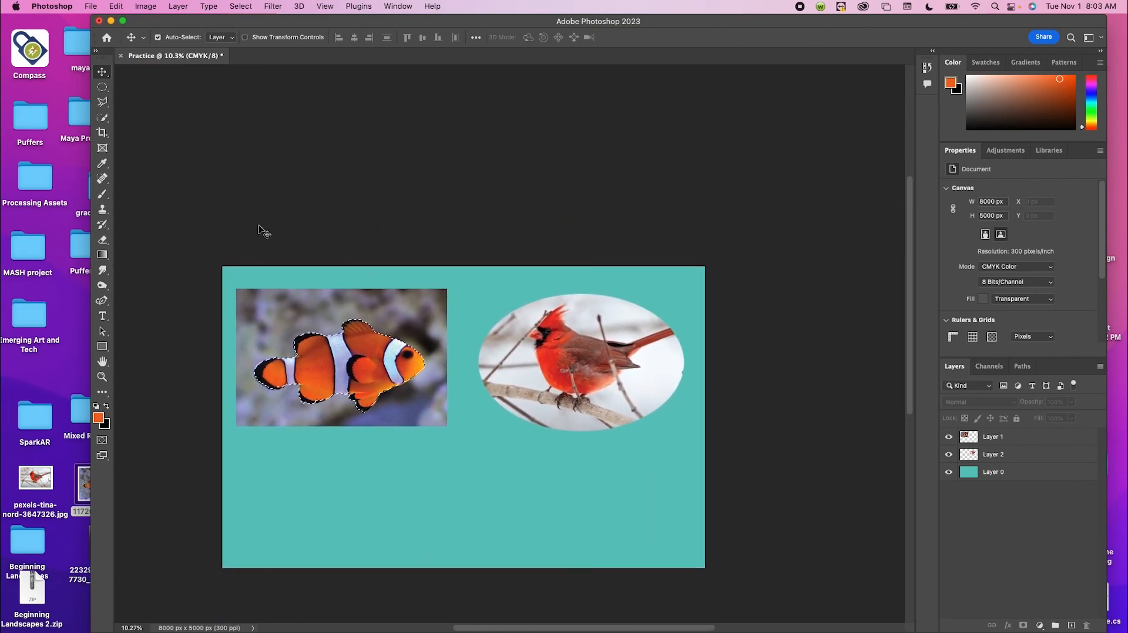